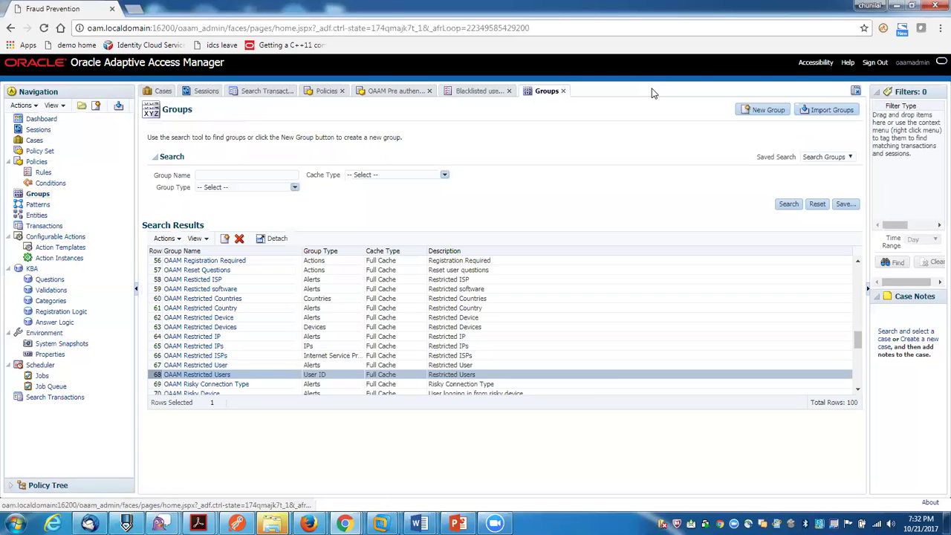
- View the user list of the OAAM Restricted Users group, and close the group, Groups and Blacklisted users pages
left_click(213, 375)
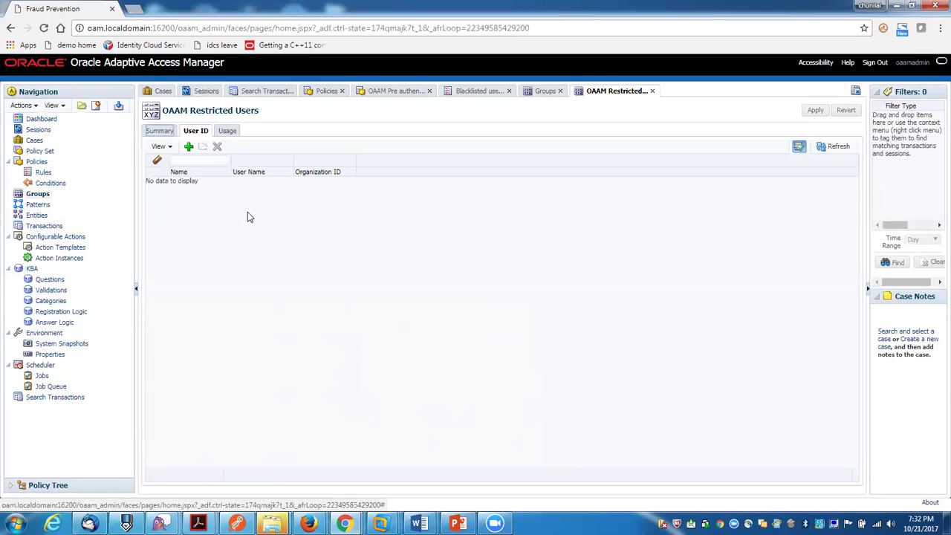
left_click(653, 91)
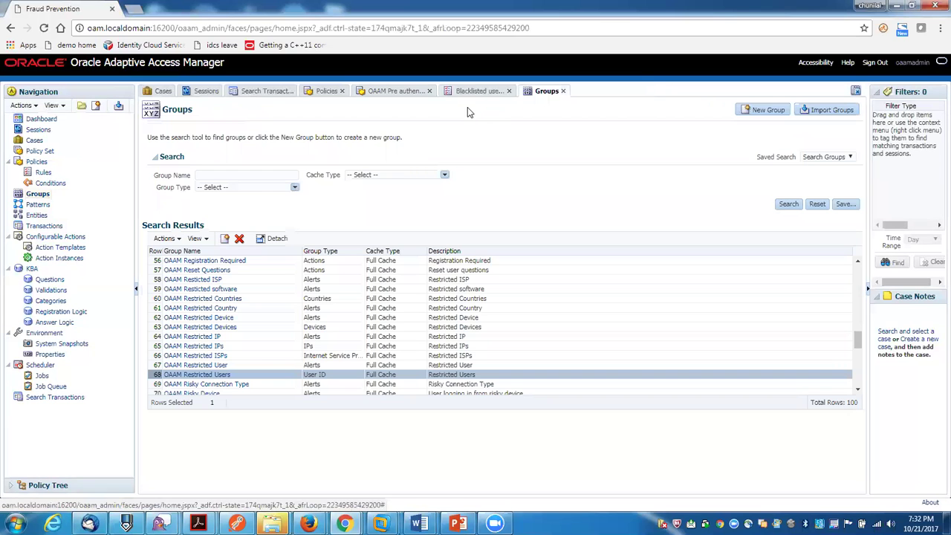
left_click(563, 91)
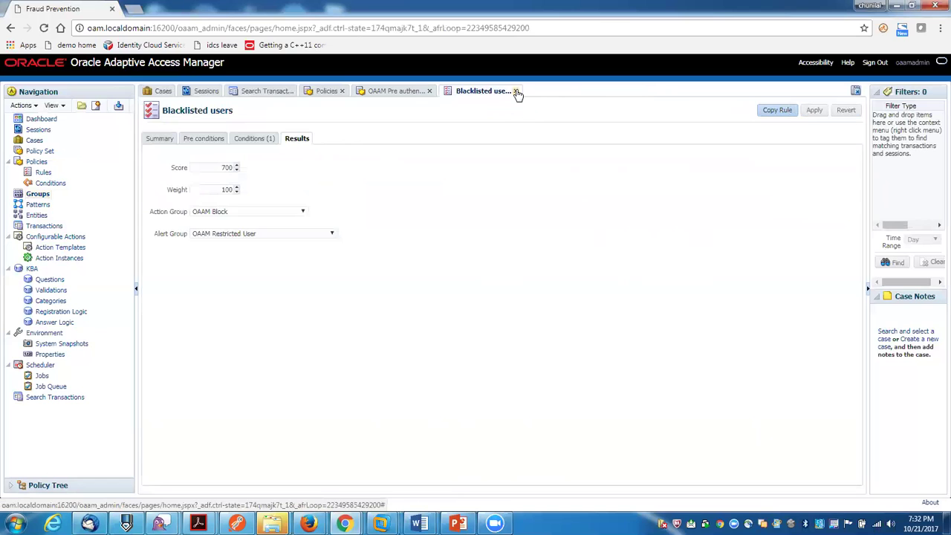
left_click(516, 90)
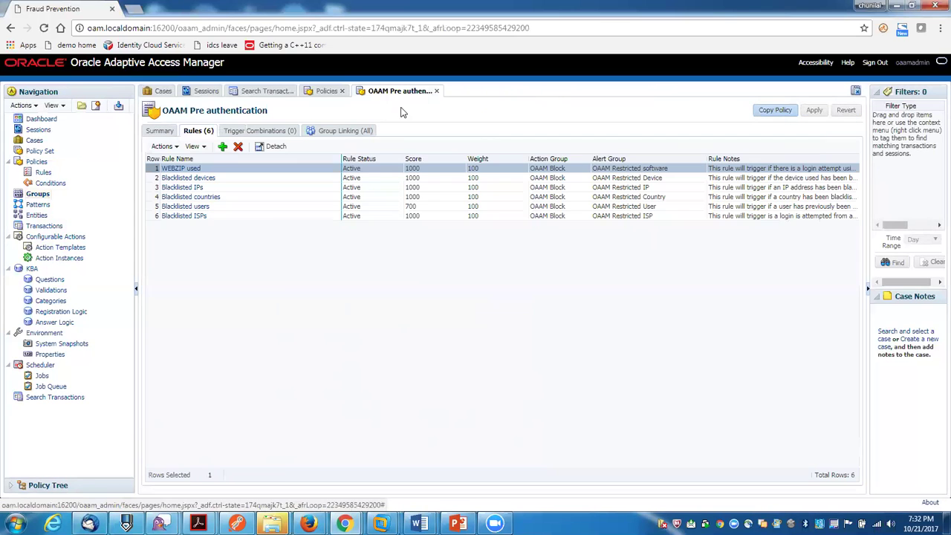
- Open the Blacklisted IPs rule from the OAAM Pre authentication policy and view the parameters of its "LOCATION: IP in group" condition
left_click(195, 189)
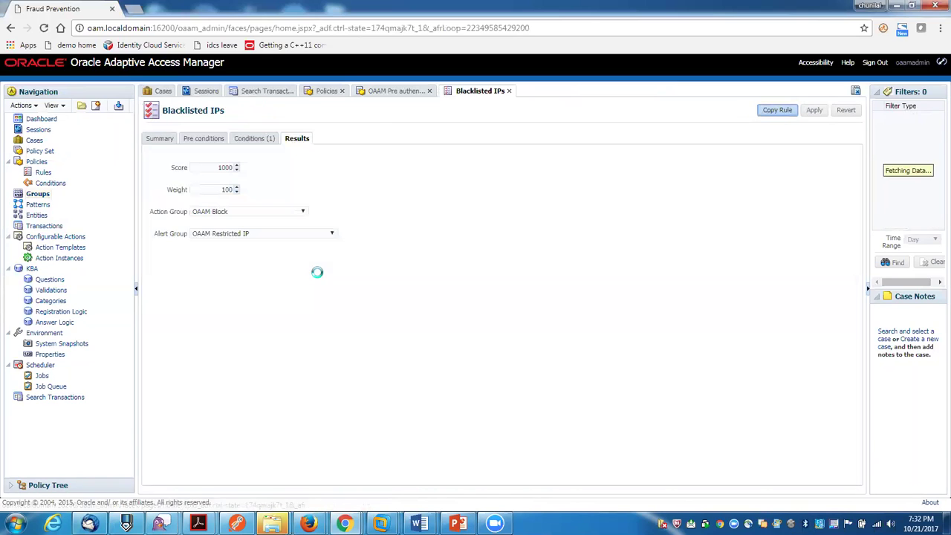
left_click(251, 140)
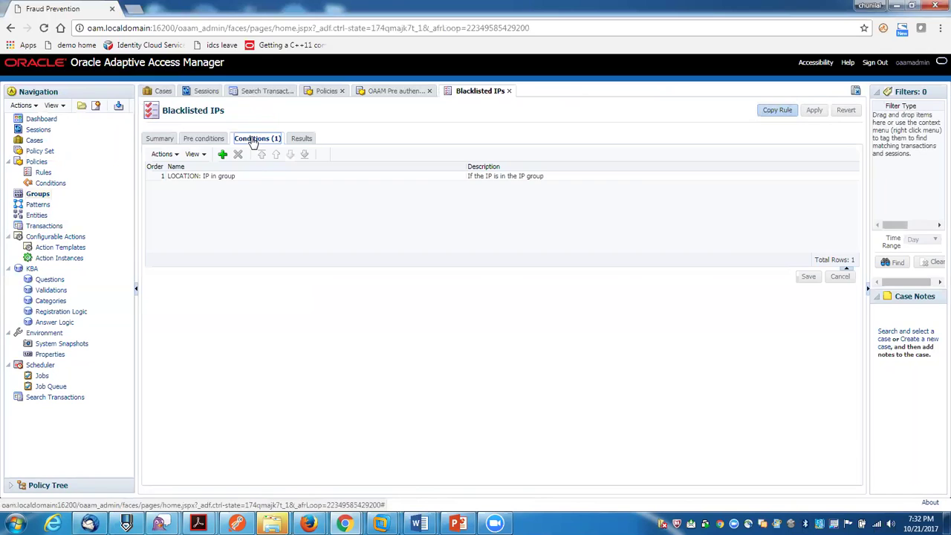
left_click(239, 179)
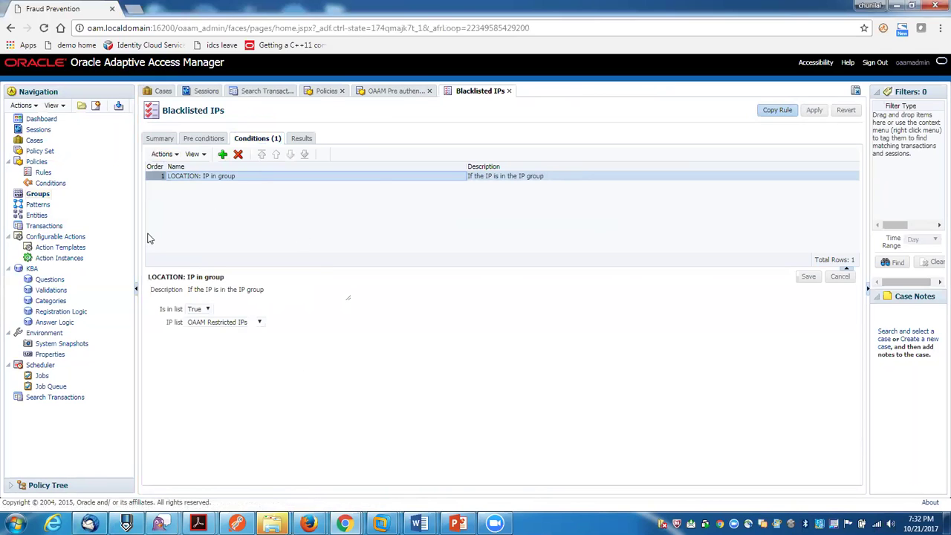
- Search for all groups without criteria and open the IP list of the OAAM Restricted IPs group
left_click(43, 194)
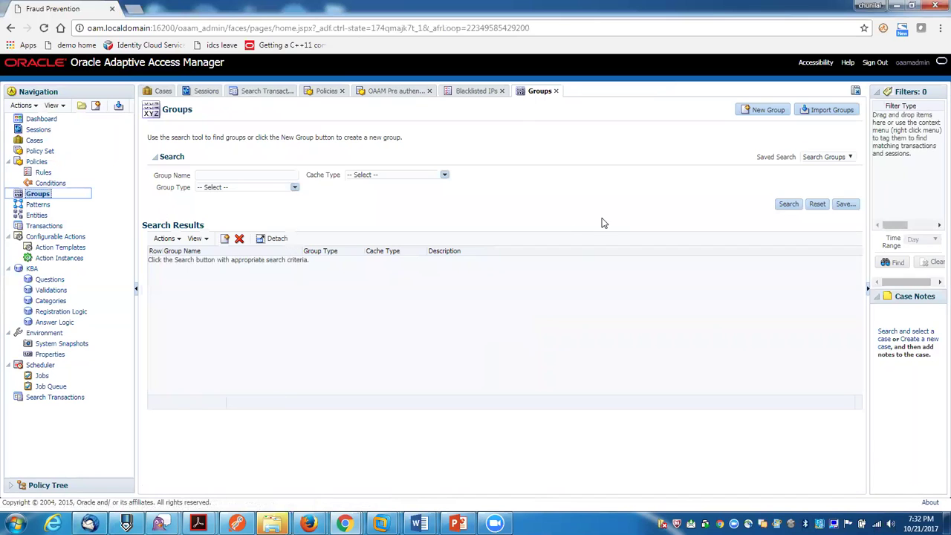
left_click(790, 208)
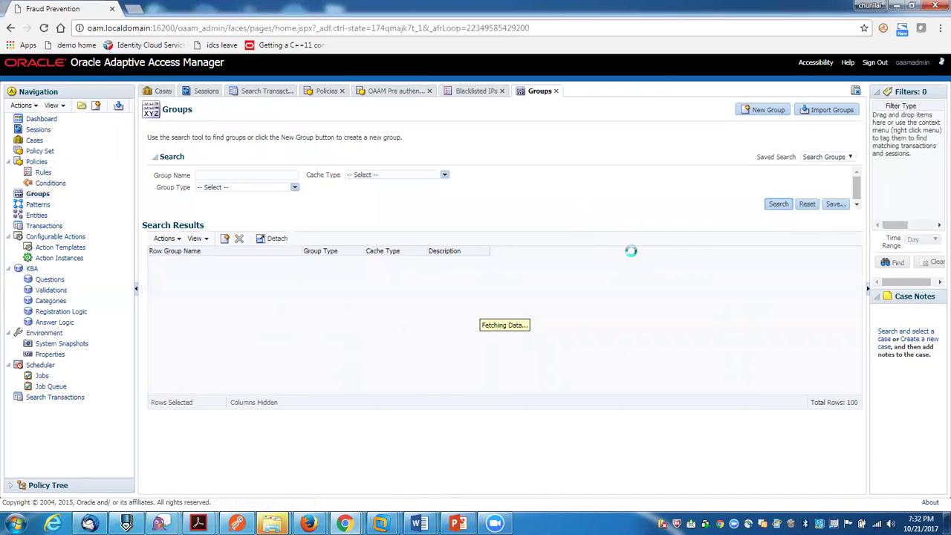
scroll(238, 327, "down", 5)
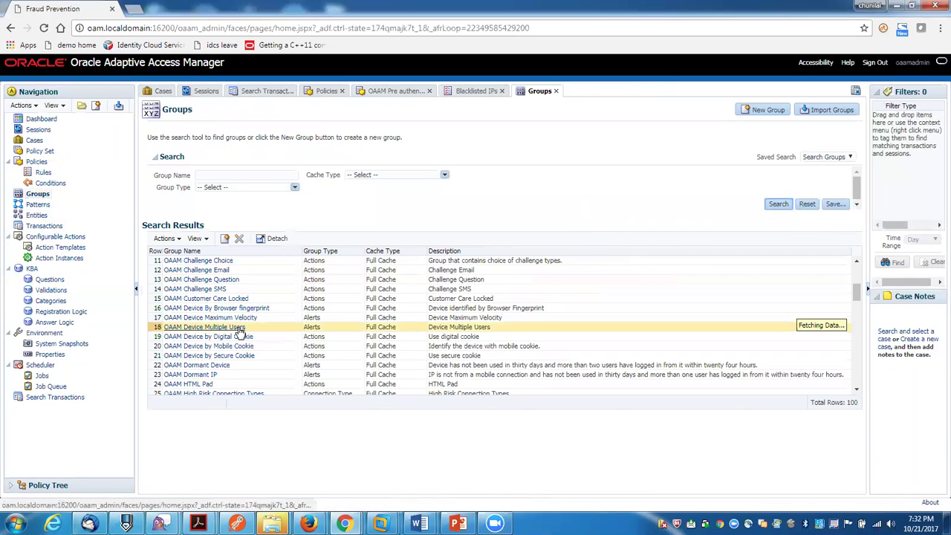
scroll(240, 331, "down", 7)
scroll(240, 332, "down", 4)
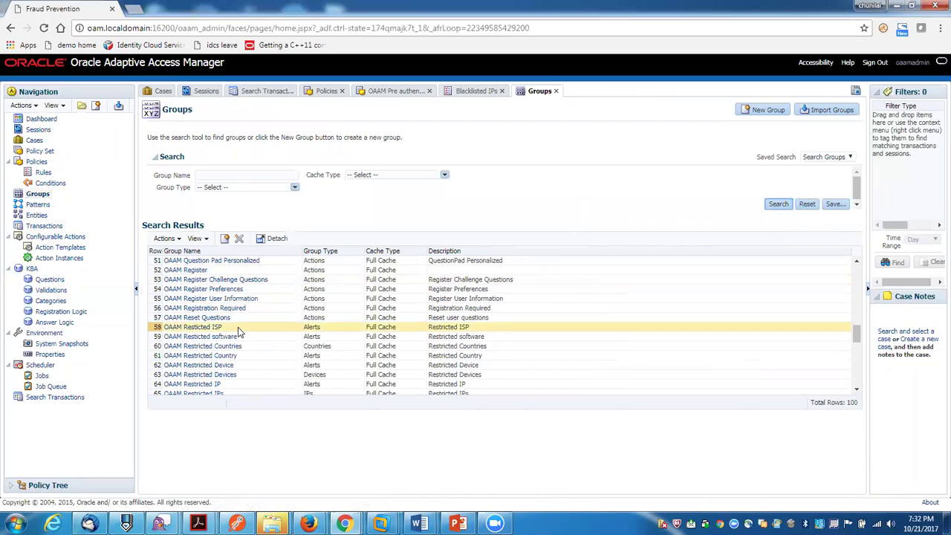
scroll(238, 327, "down", 2)
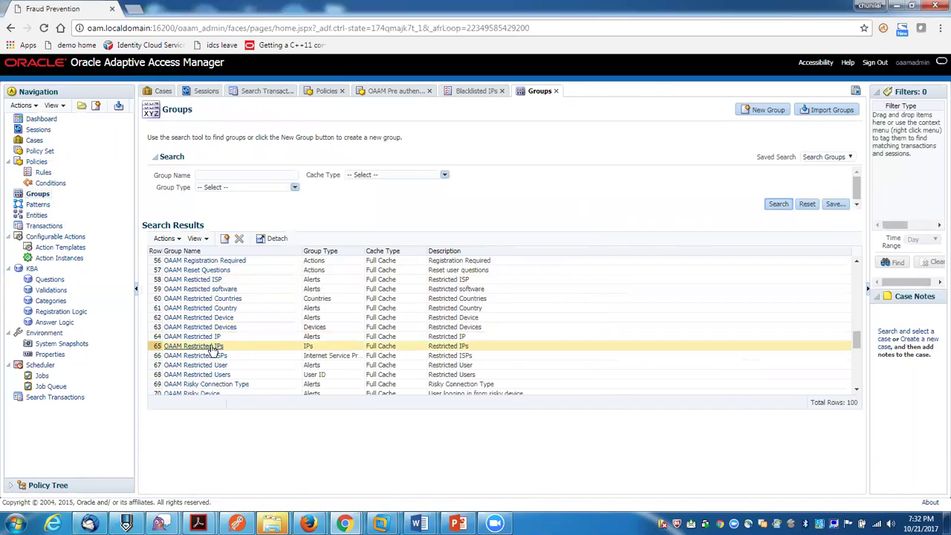
left_click(212, 347)
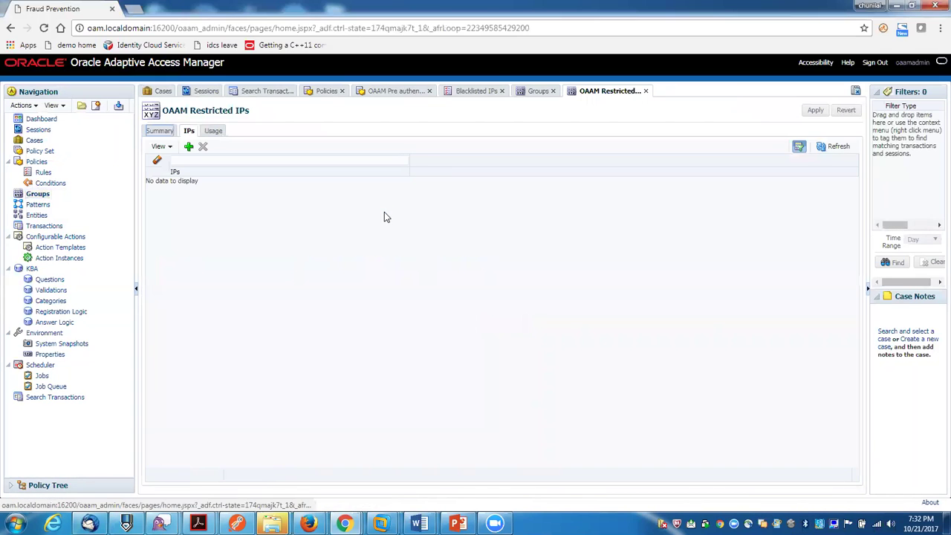
left_click(191, 159)
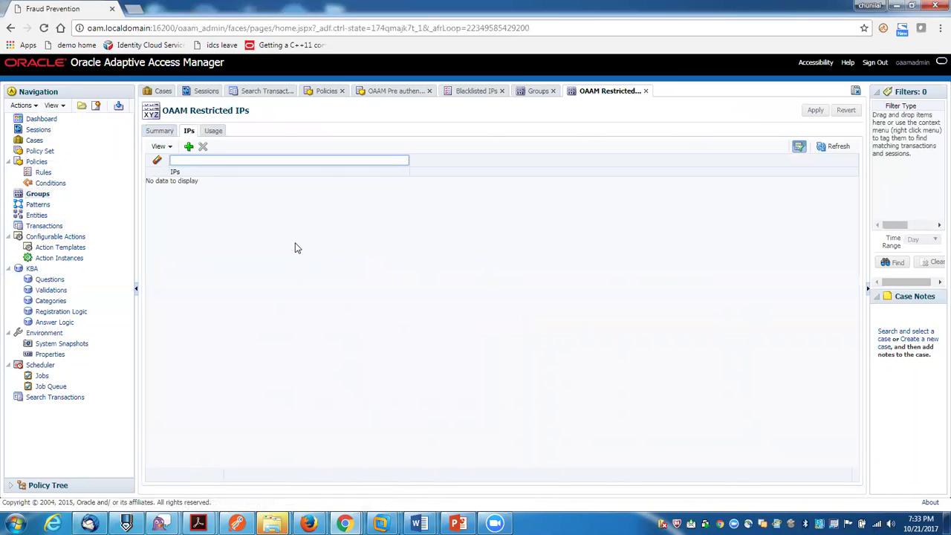
- Switch to the OAM virtual machine in VMware Workstation, unlock it with the account password, and close the old Firefox sign-on window
left_click(383, 525)
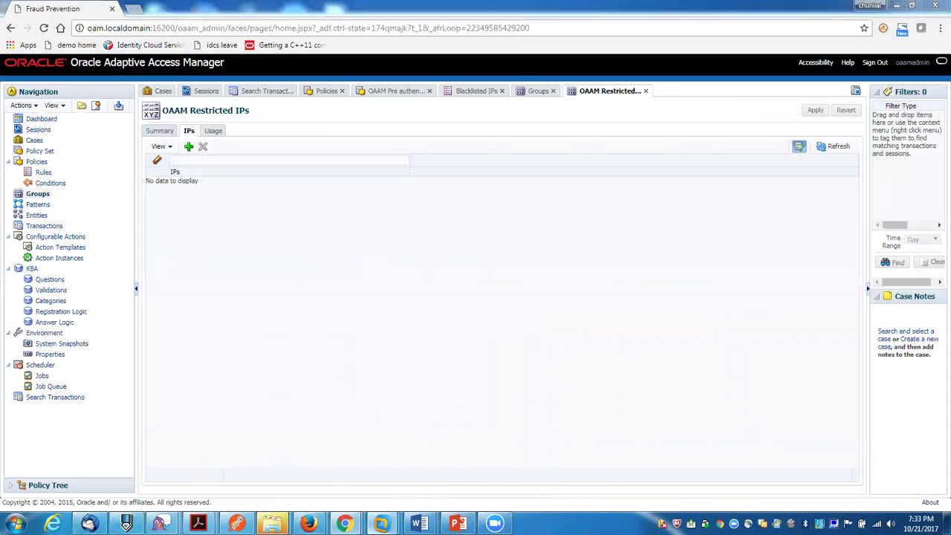
left_click(424, 449)
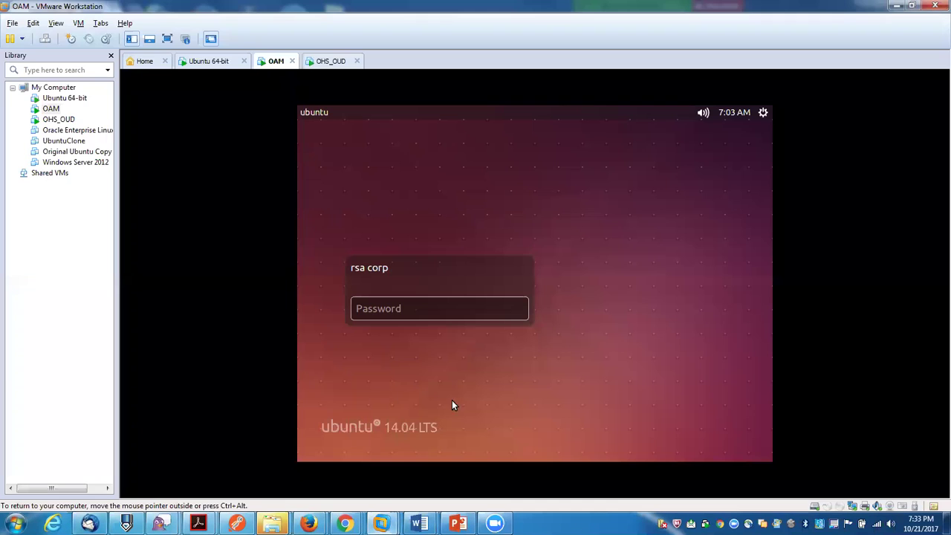
type("*******")
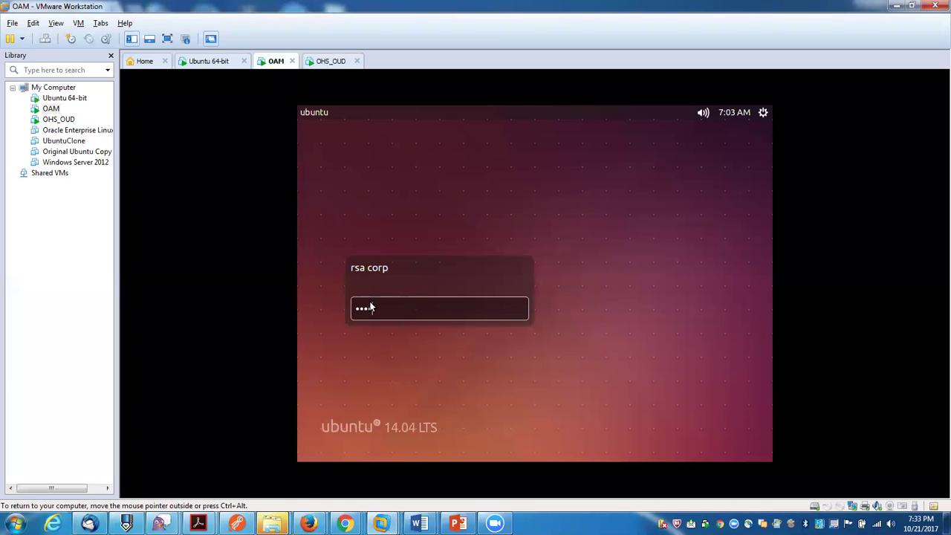
key("Return")
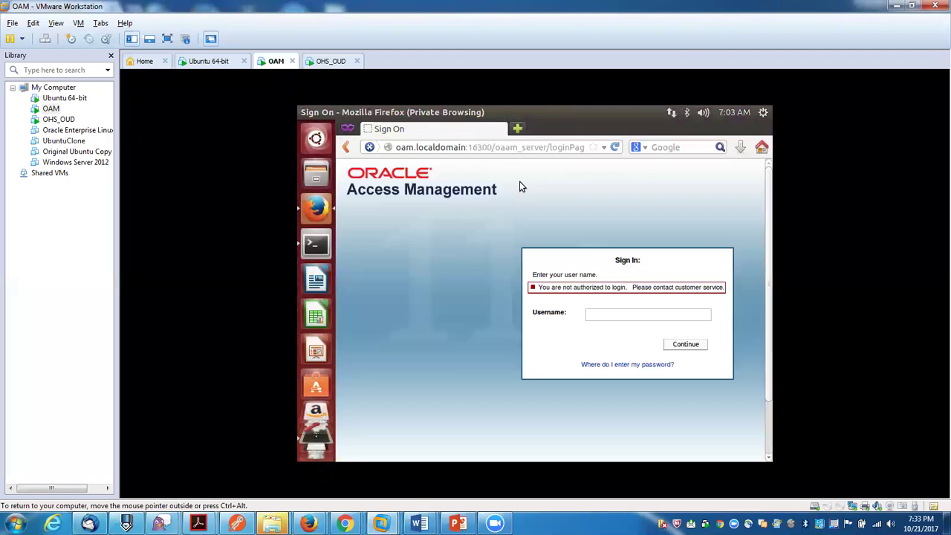
left_click(305, 111)
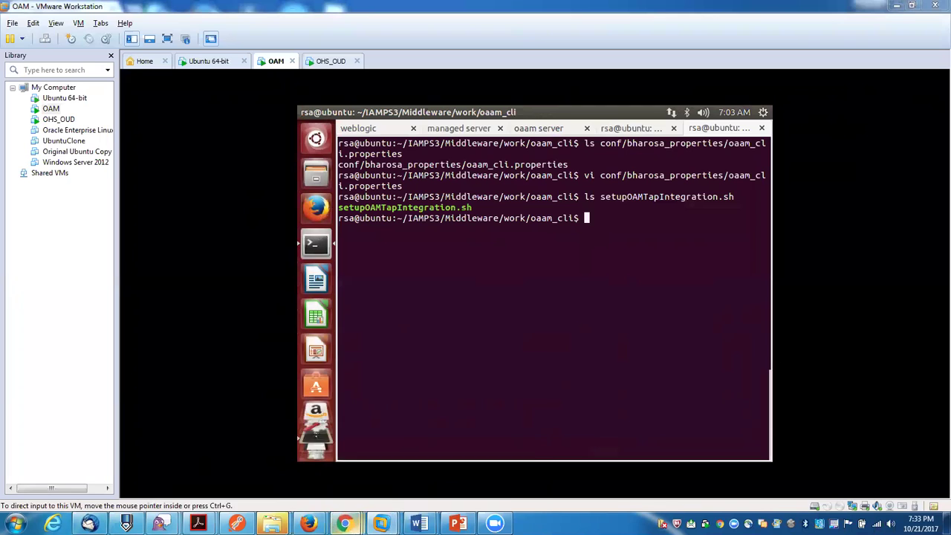
mouse_move(345, 523)
left_click(312, 484)
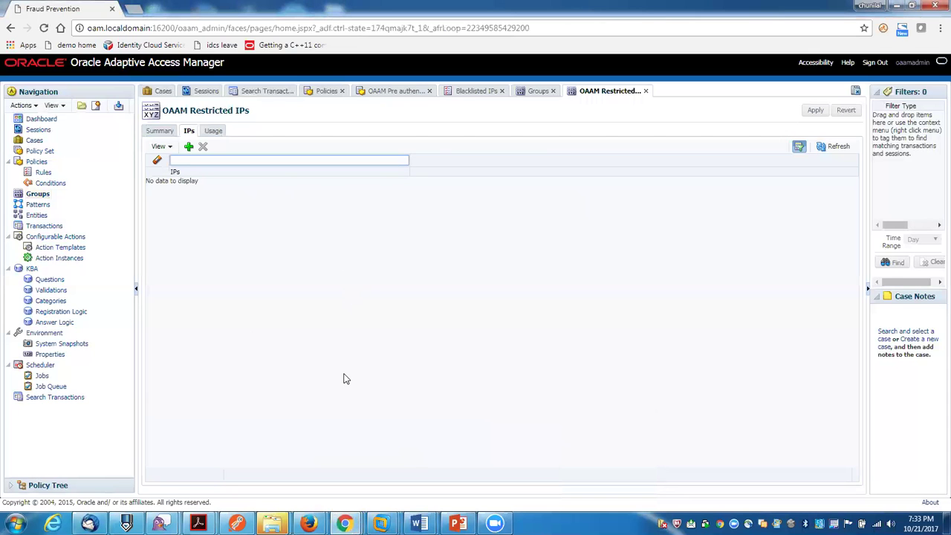
mouse_move(346, 523)
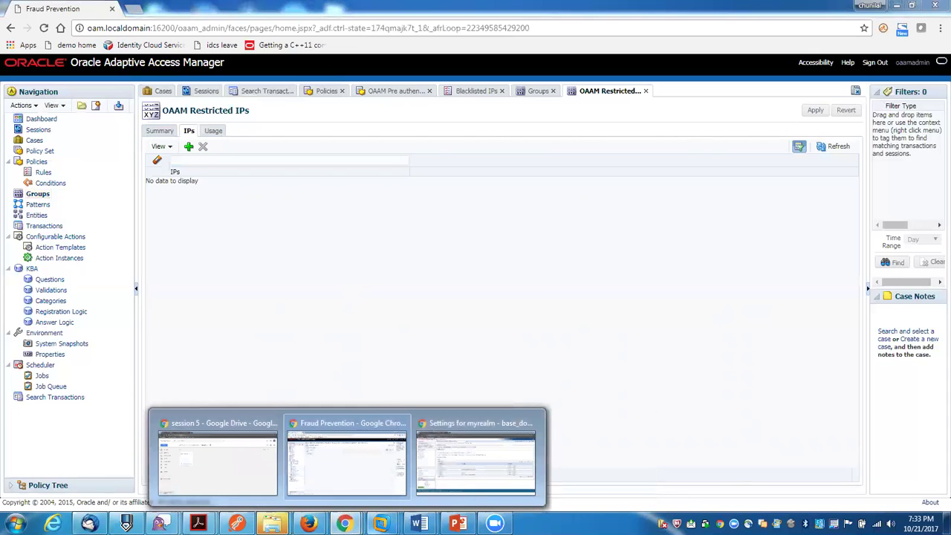
mouse_move(381, 523)
left_click(439, 466)
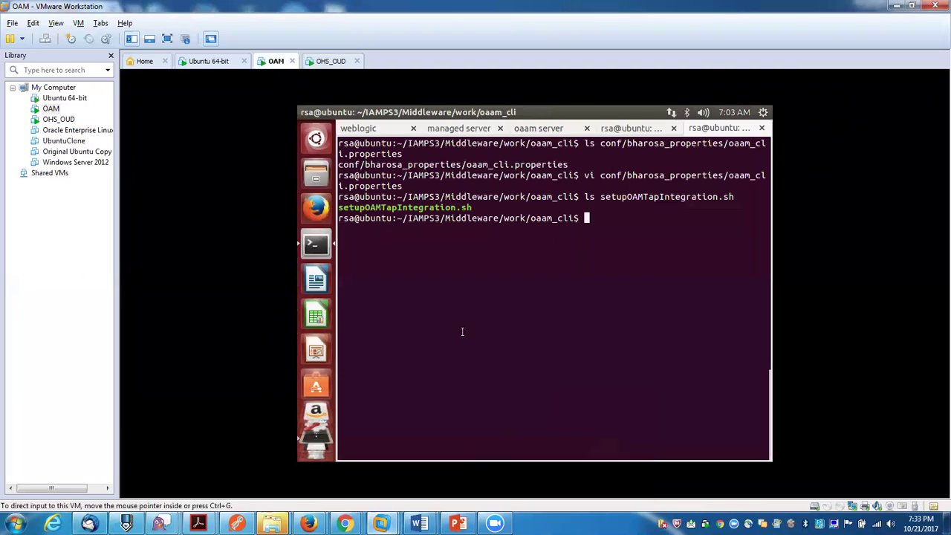
- Open a new private Firefox window in the virtual machine and load ohs.localdomain:8080
right_click(313, 210)
left_click(357, 223)
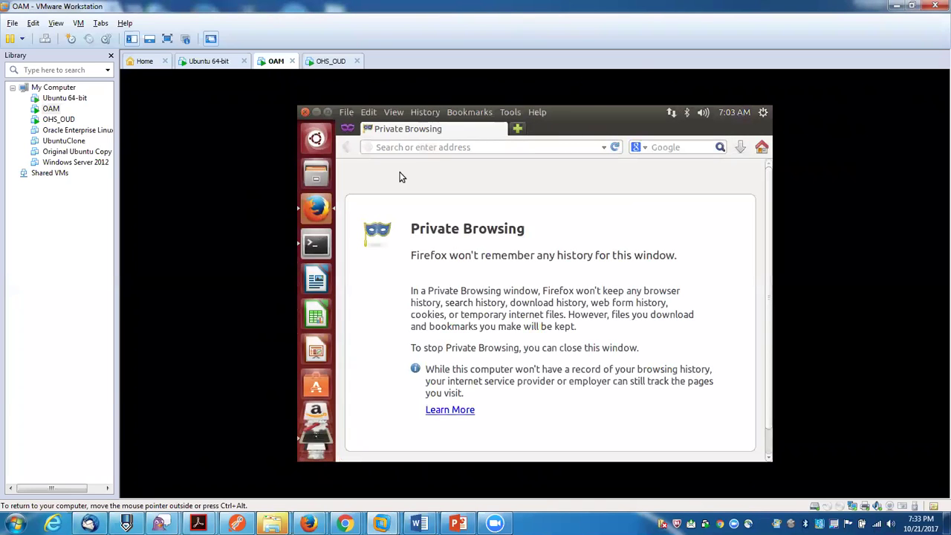
left_click(401, 147)
type("ohs.")
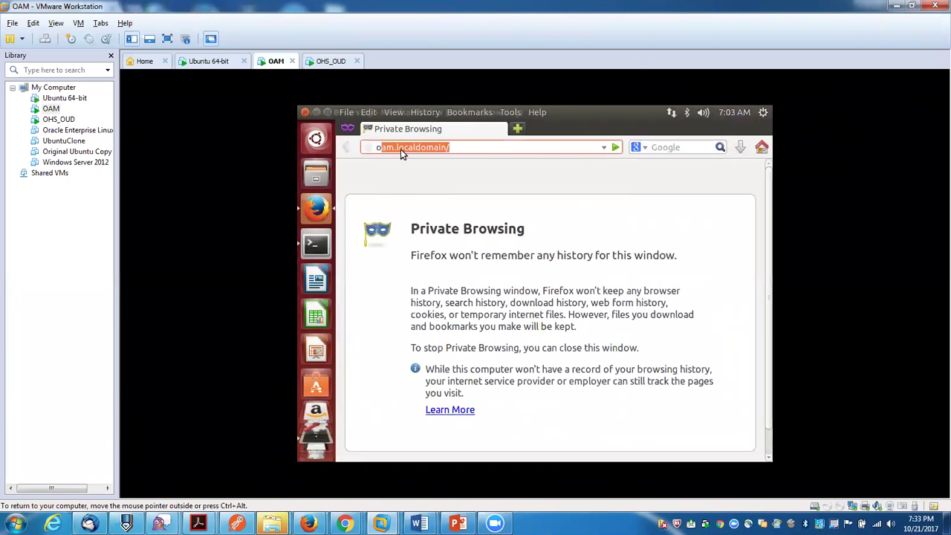
type("localdomain:8080")
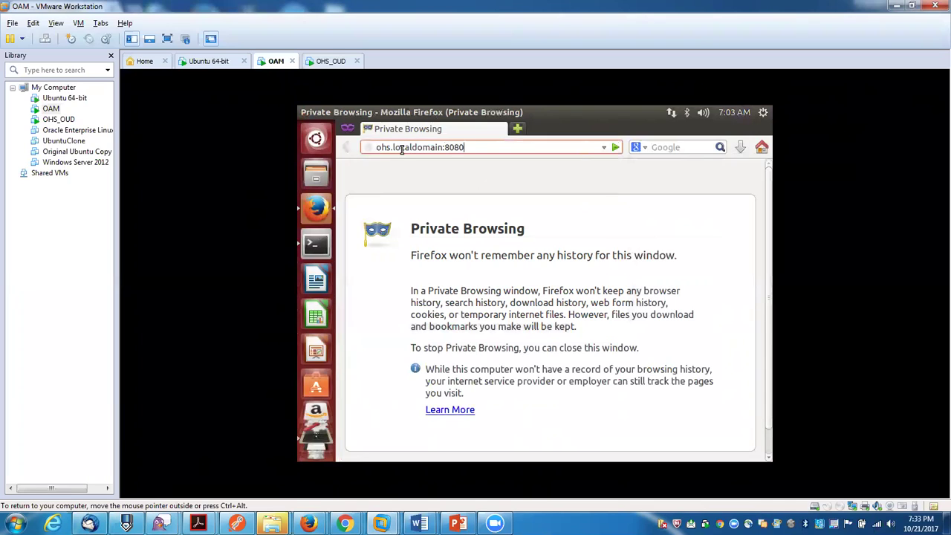
key("Return")
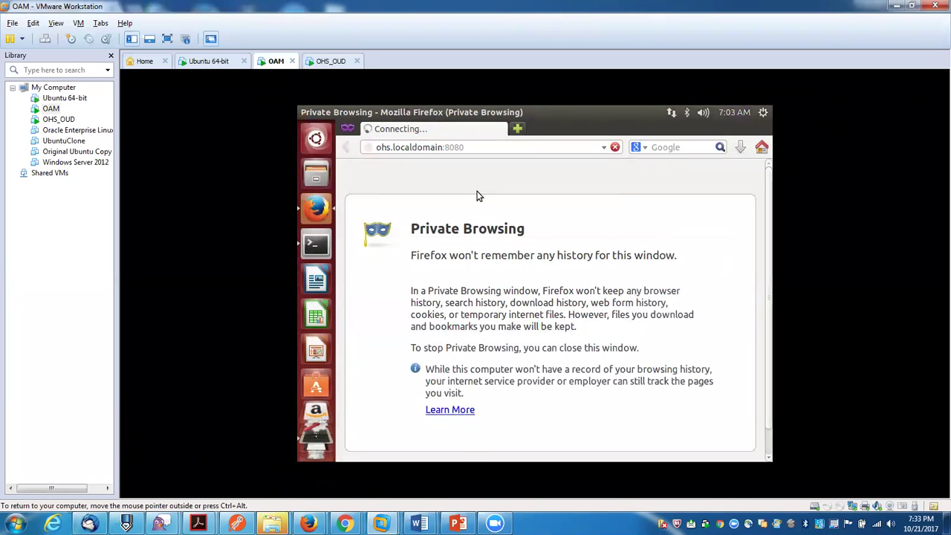
- Try to sign in to Oracle Access Management with the test username and account password, and dismiss the location-sharing request
left_click(578, 223)
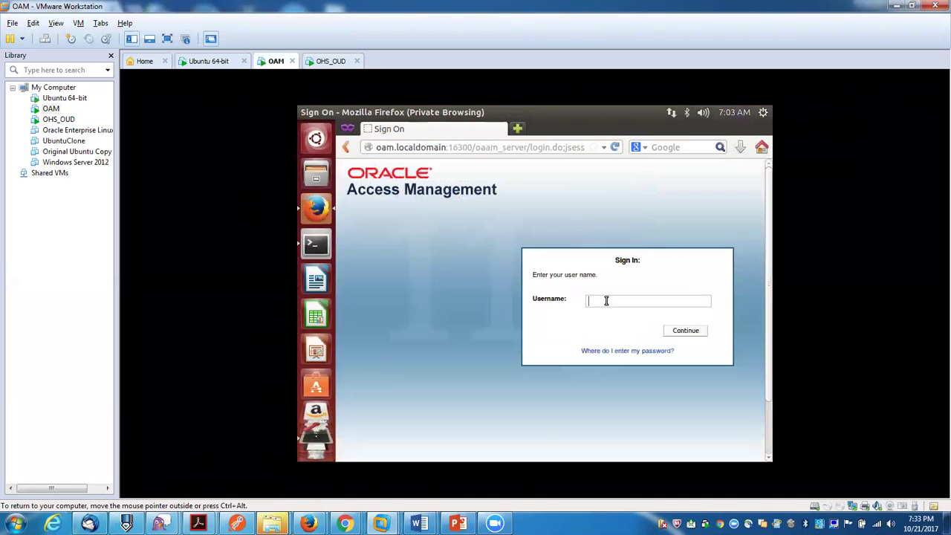
type("sagar")
key("Return")
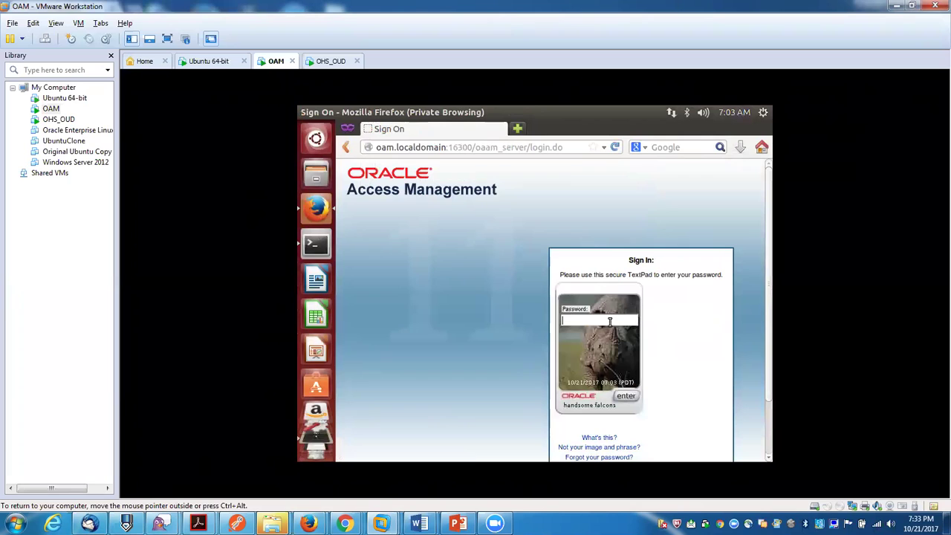
type("••••••••")
key("Return")
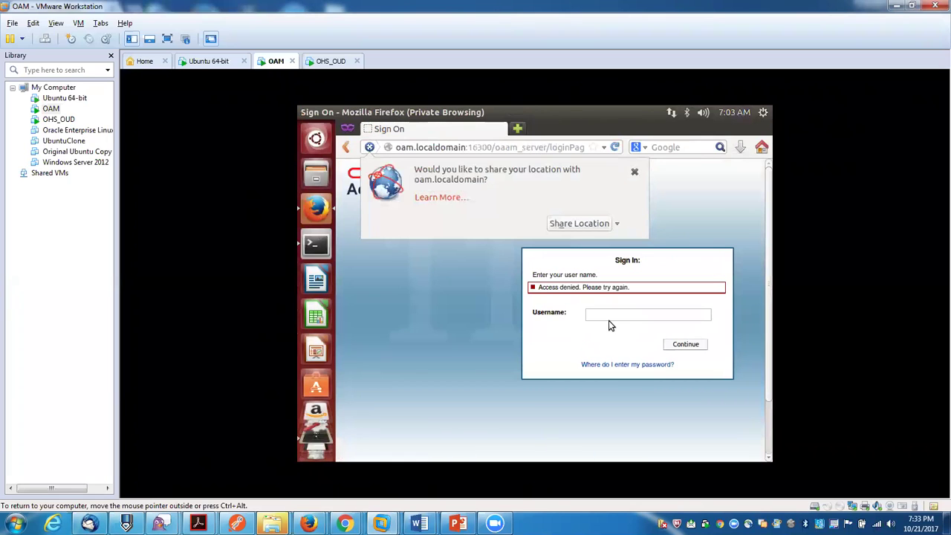
left_click(634, 172)
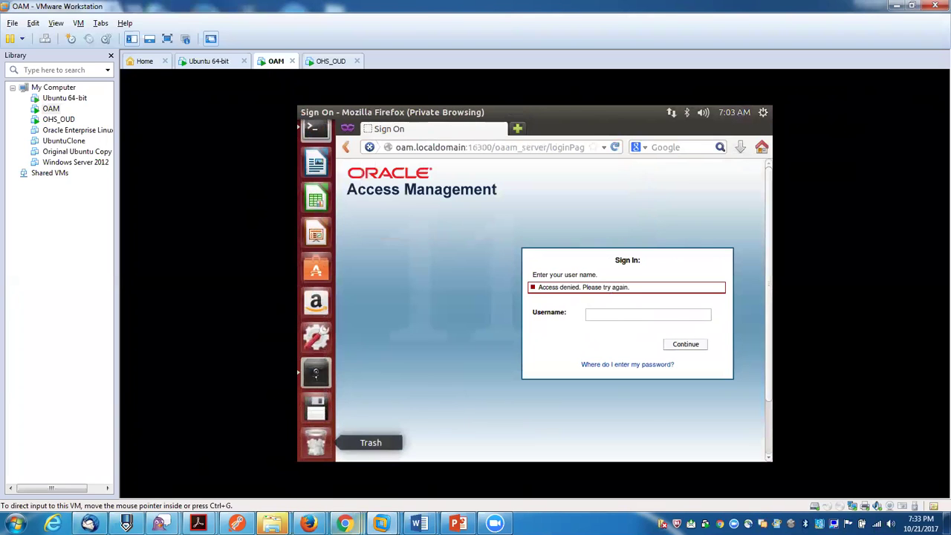
- Switch back to the Fraud Prevention console in Chrome, close the OAAM Restricted IPs group, and show the Policies list
mouse_move(382, 523)
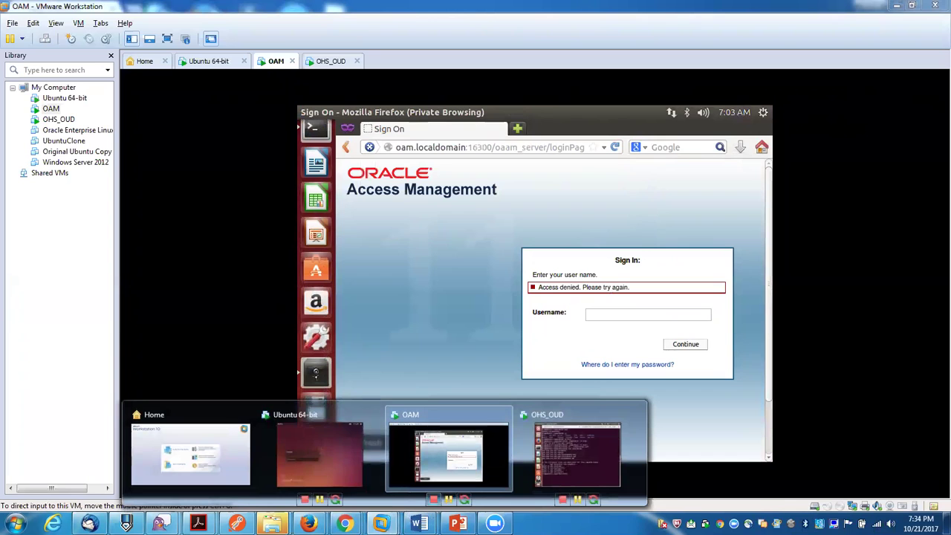
mouse_move(345, 523)
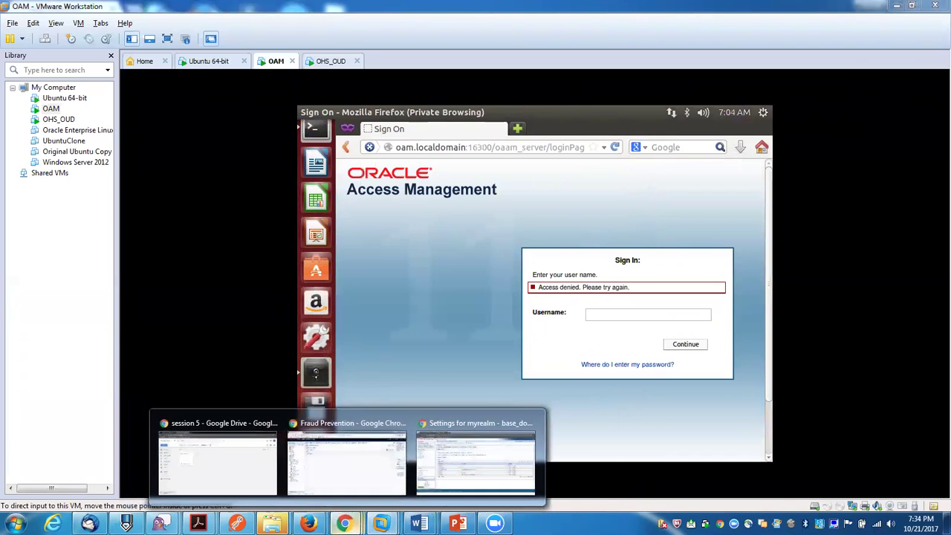
left_click(359, 480)
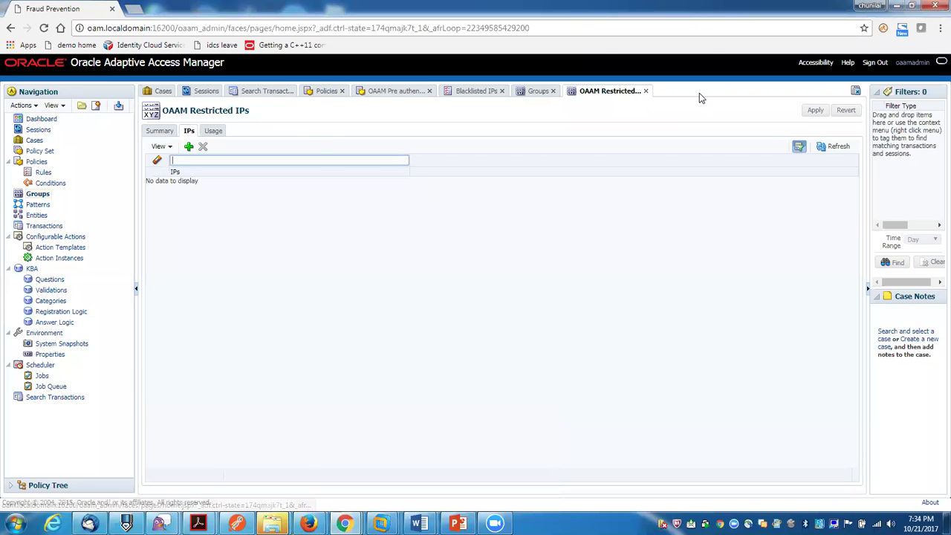
left_click(645, 91)
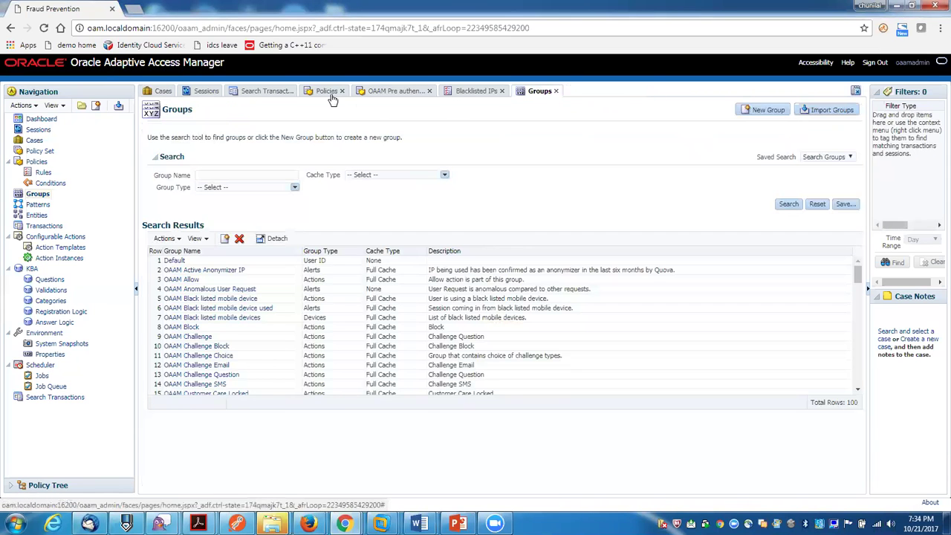
left_click(332, 95)
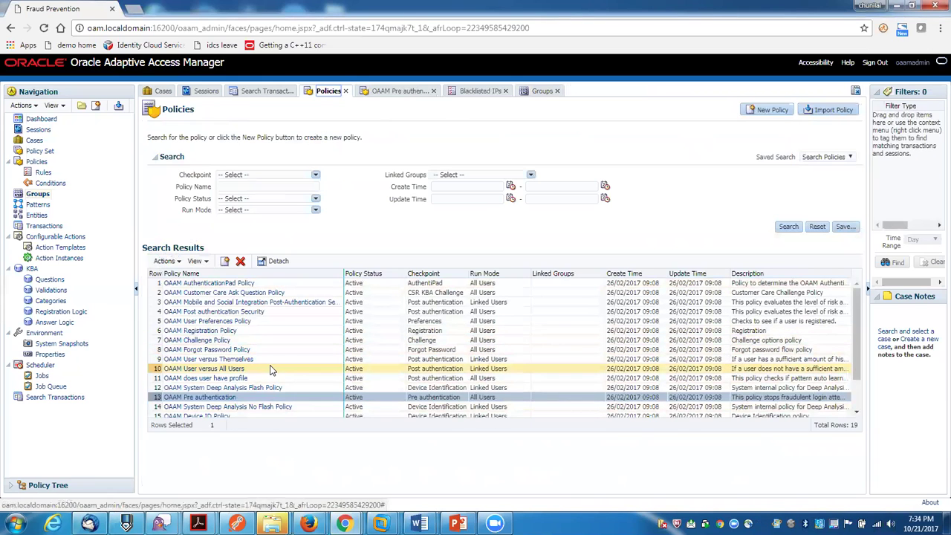
- Open the Risky IP rule of the OAAM Post authentication Security policy and view its LOCATION: IP in group condition
left_click(257, 311)
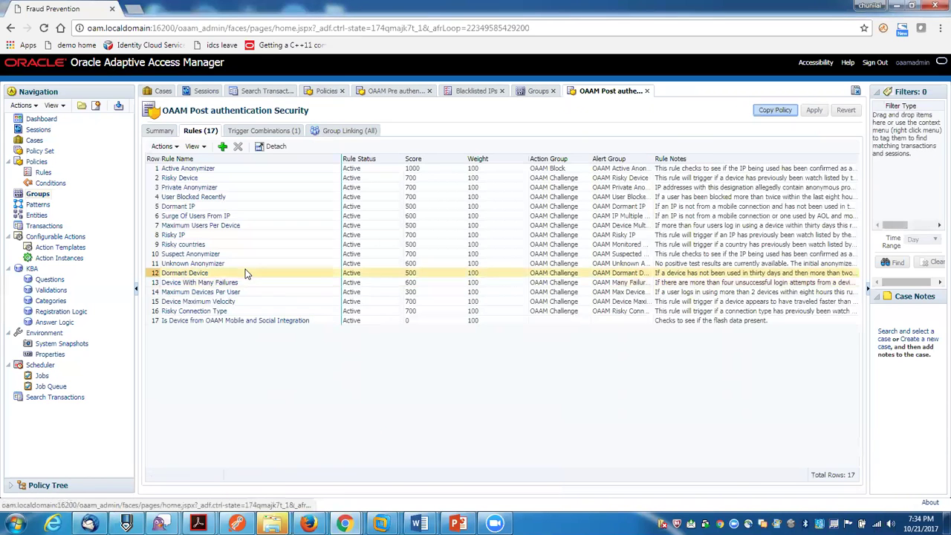
left_click(180, 235)
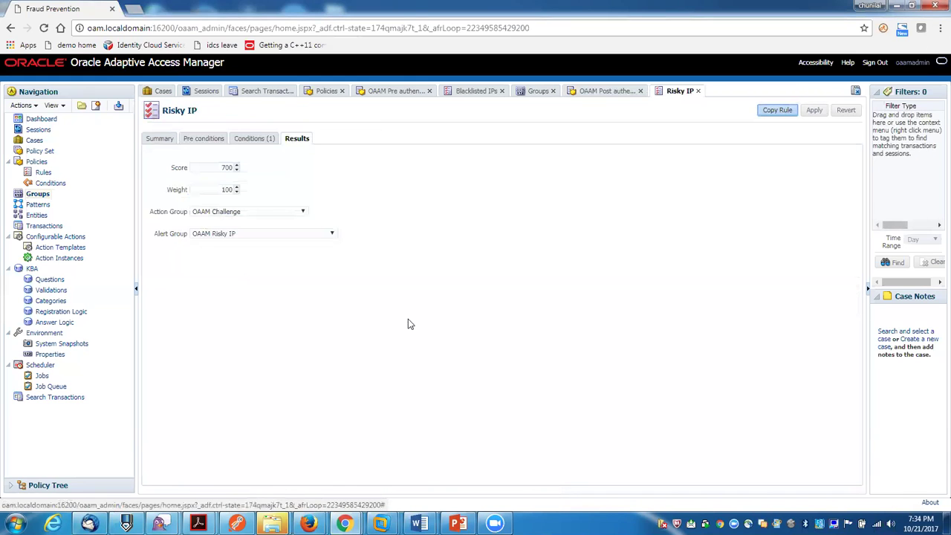
left_click(255, 141)
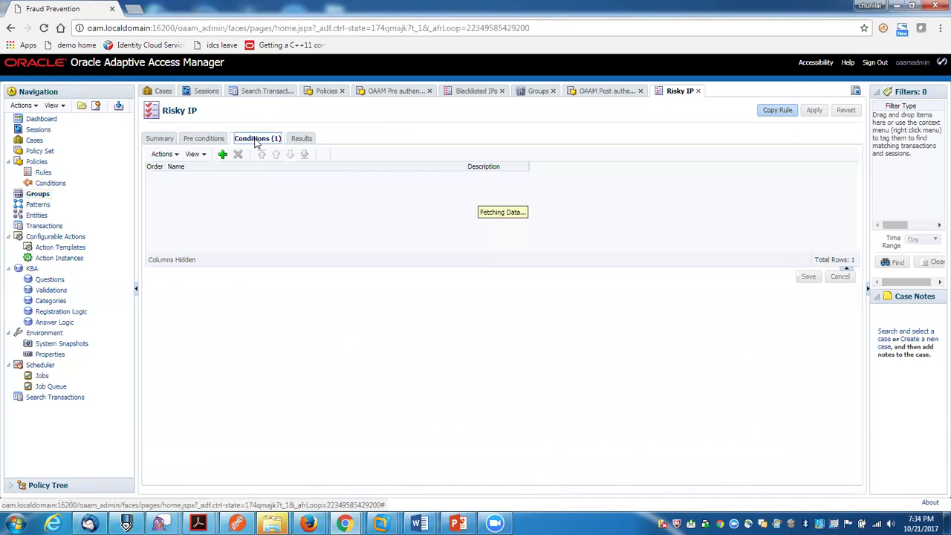
left_click(213, 178)
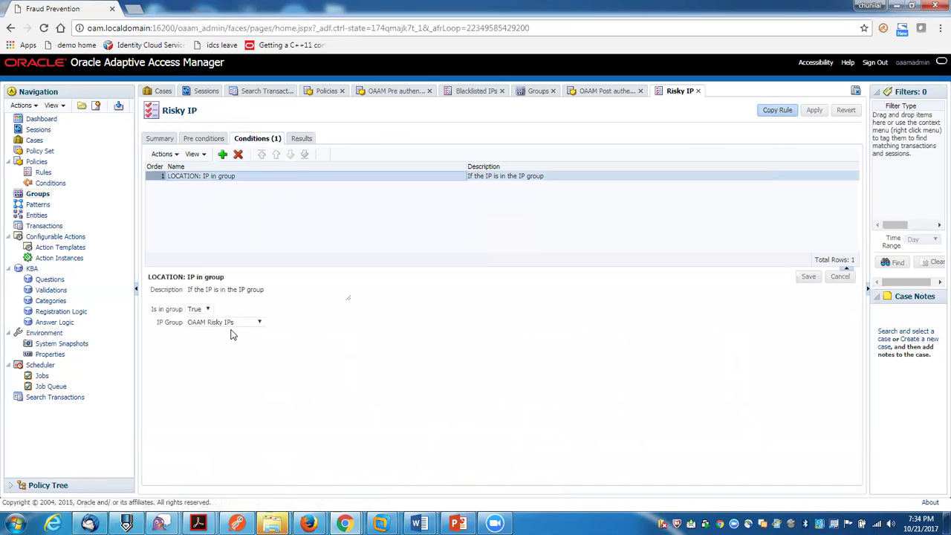
- Find the OAAM Risky IPs group in the Groups list, open it, and select its IP entry
left_click(532, 93)
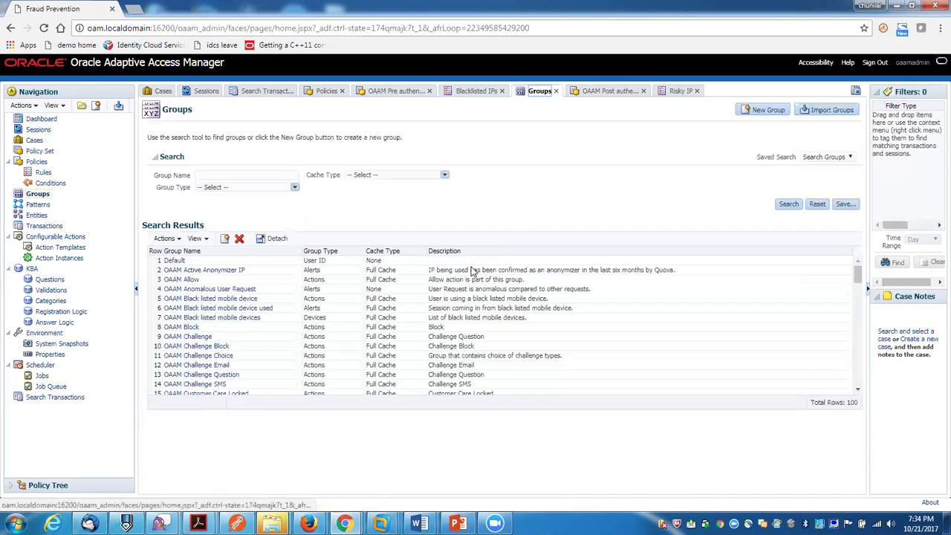
scroll(206, 348, "down", 3)
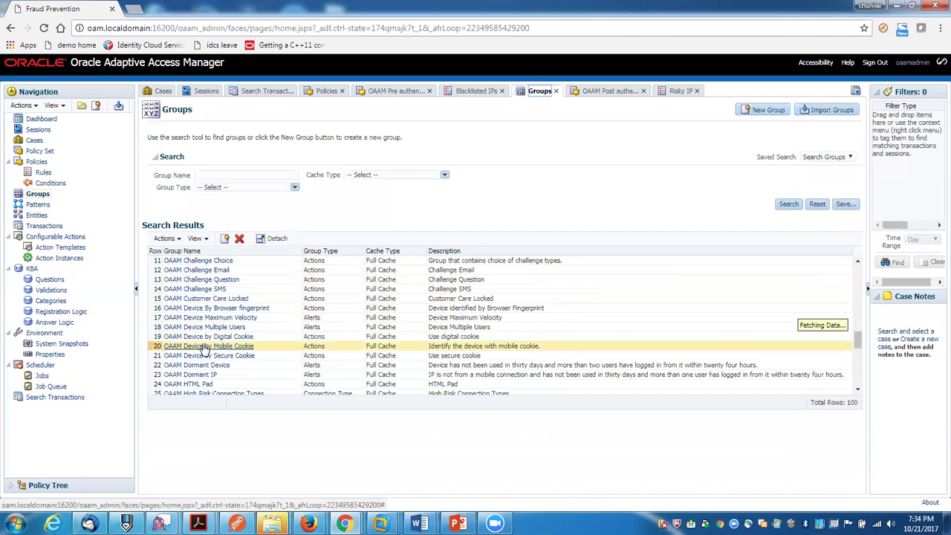
scroll(205, 348, "down", 15)
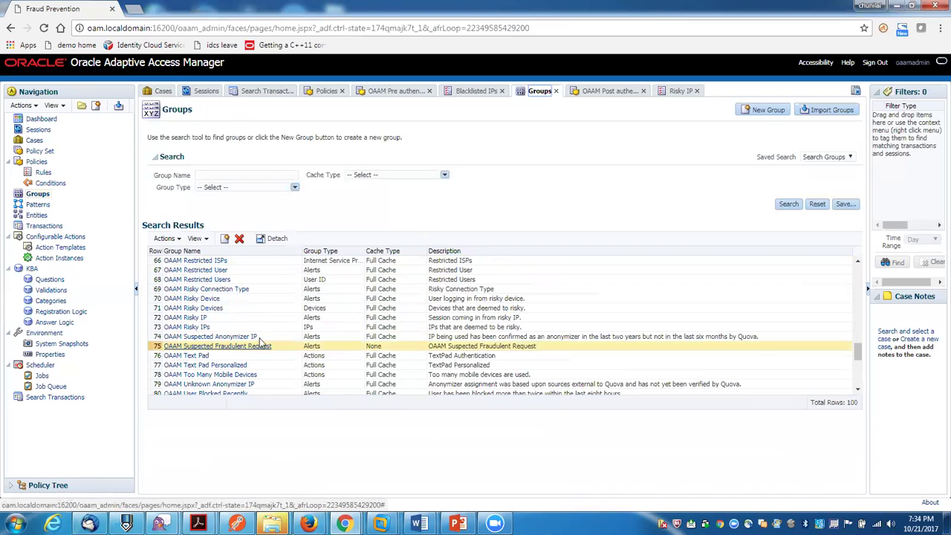
left_click(199, 330)
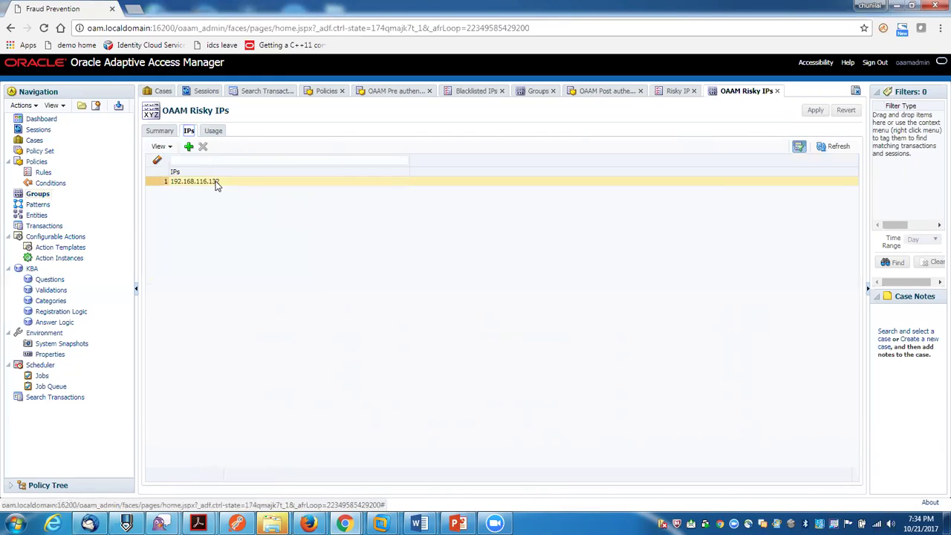
left_click(216, 184)
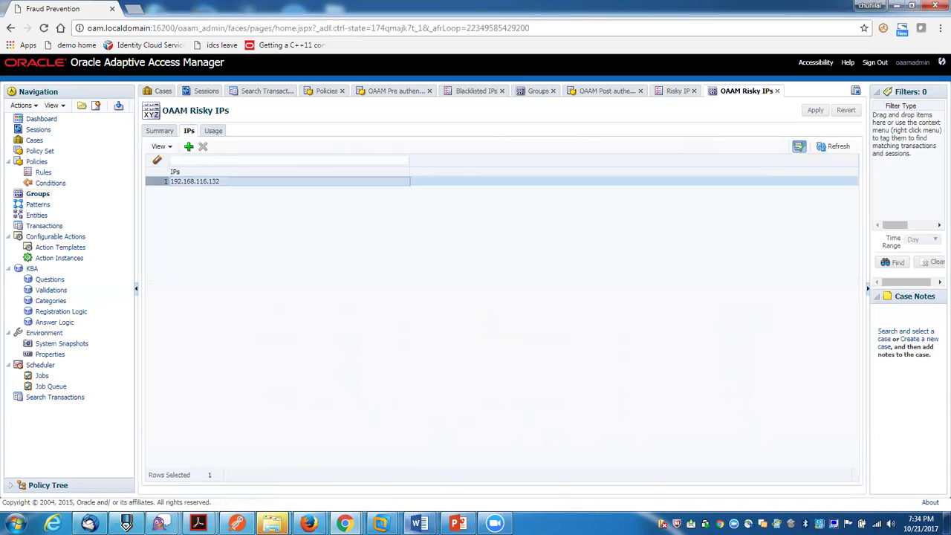
- In VMware Workstation's OAM virtual machine, close the Firefox sign-on window and briefly ping oam.localdomain from the terminal
left_click(383, 524)
left_click(449, 455)
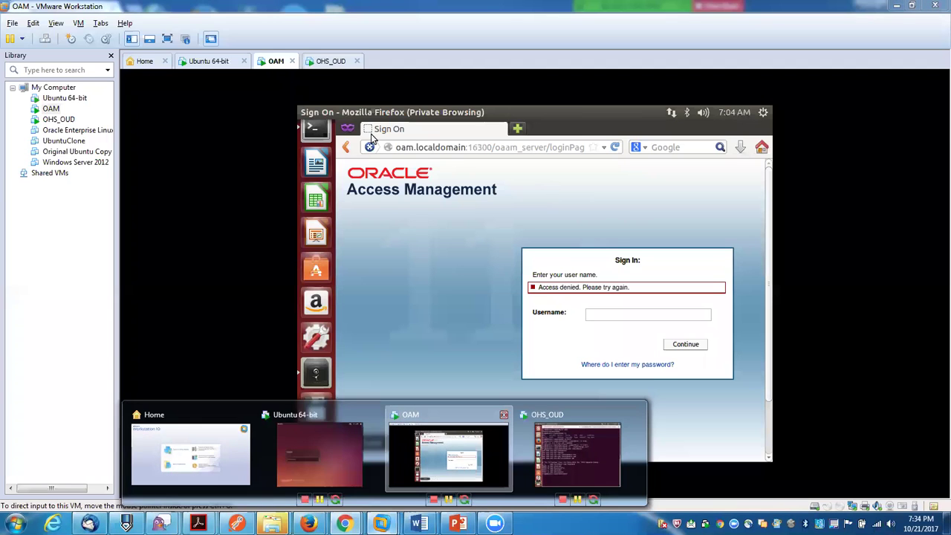
left_click(307, 112)
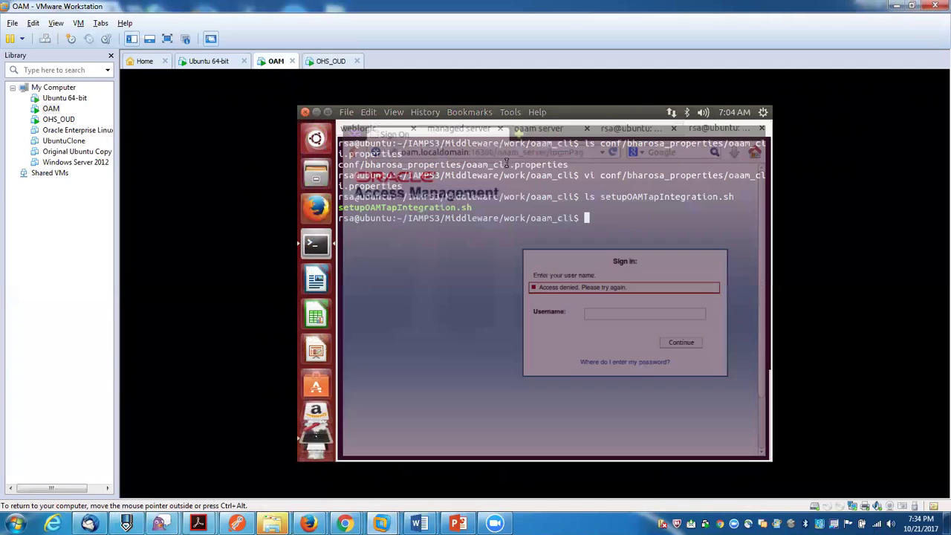
type("ping ")
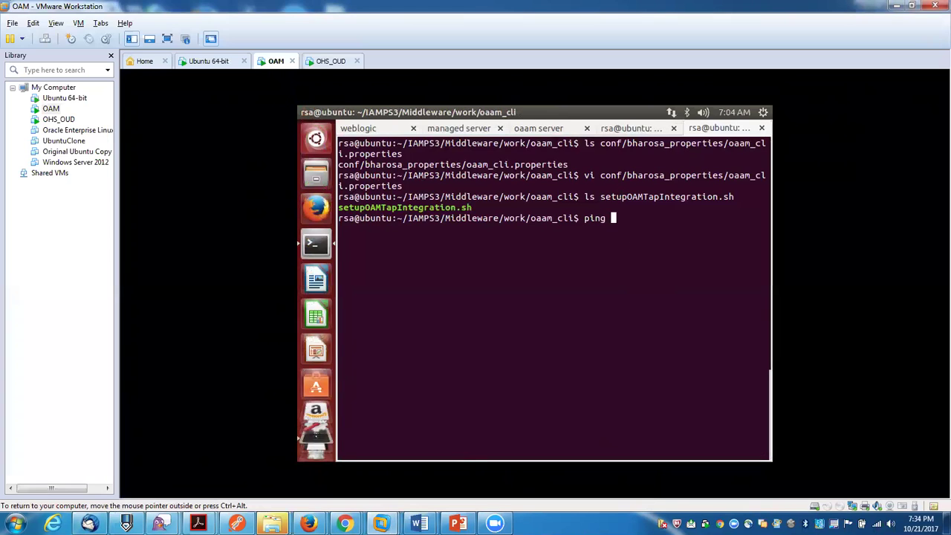
type("oam.localdomain")
key("Return")
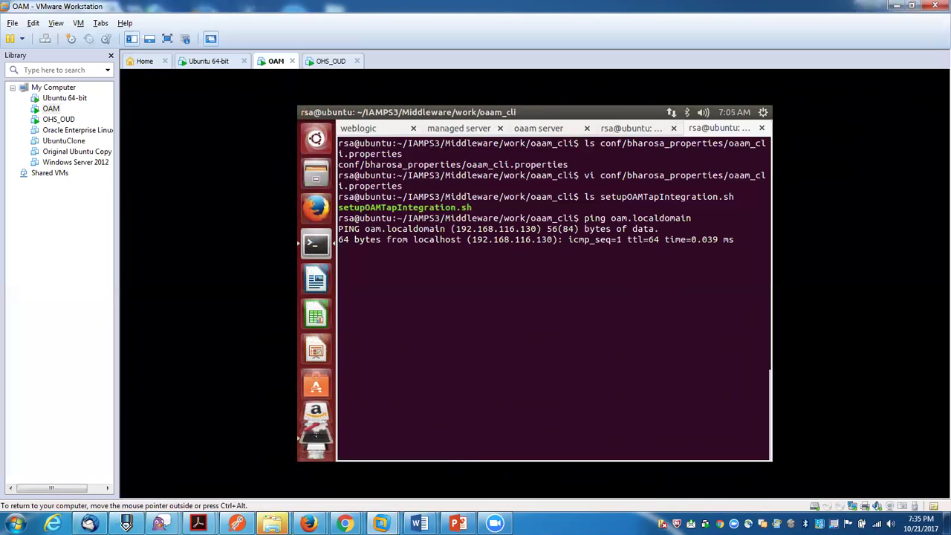
key("ctrl+c")
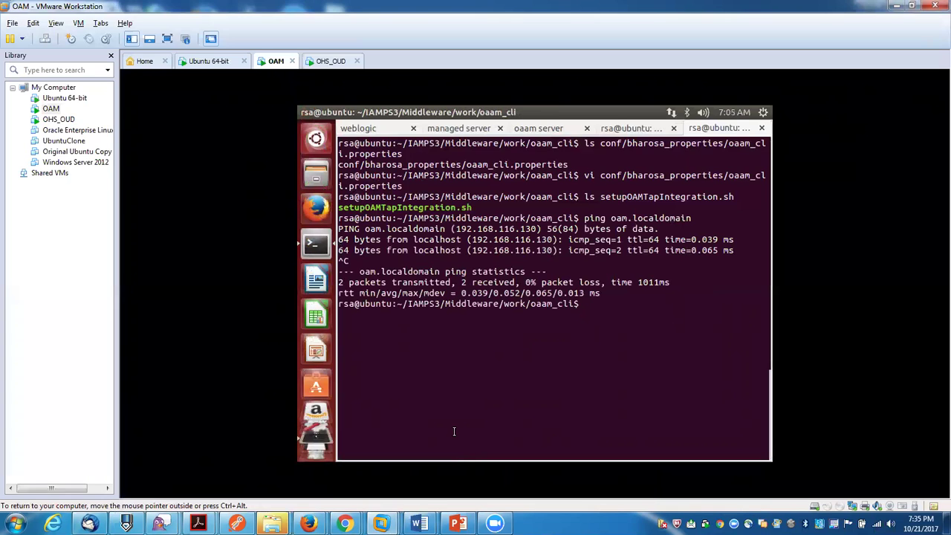
- Switch back to the Fraud Prevention console in Chrome and review the Risky IP condition and the post-authentication policy's rules
mouse_move(345, 524)
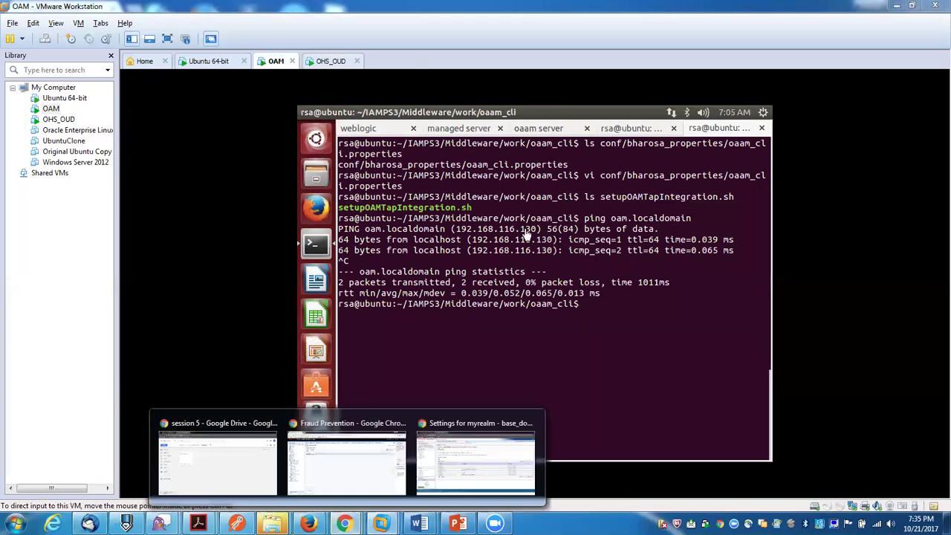
left_click(367, 457)
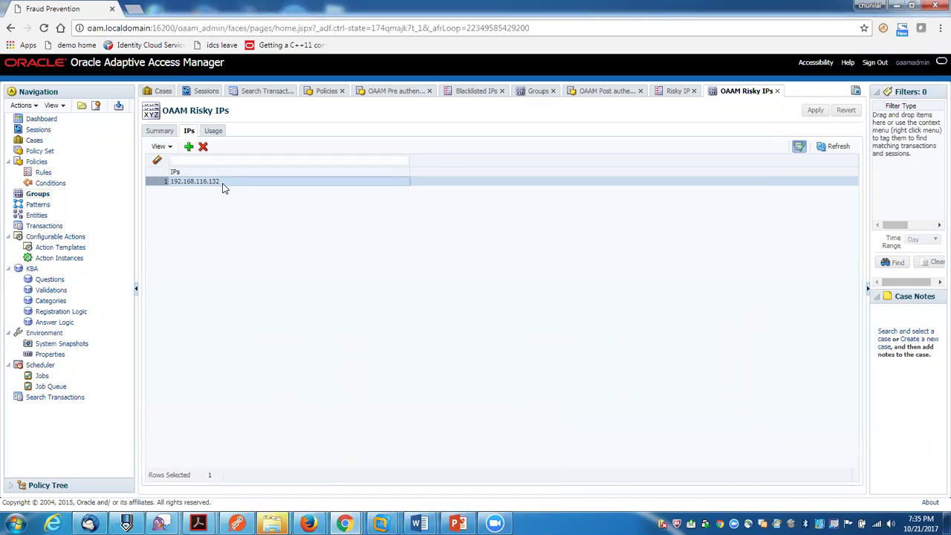
left_click(673, 92)
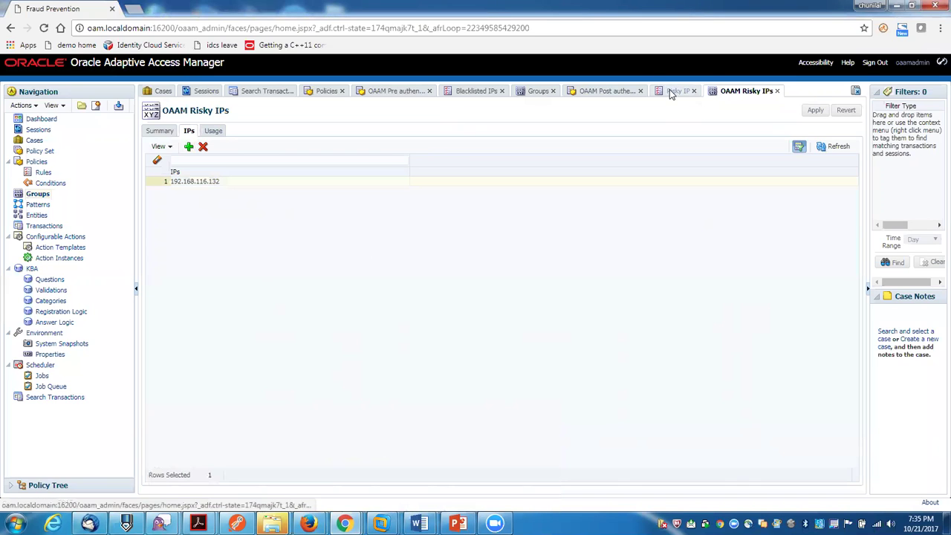
left_click(605, 91)
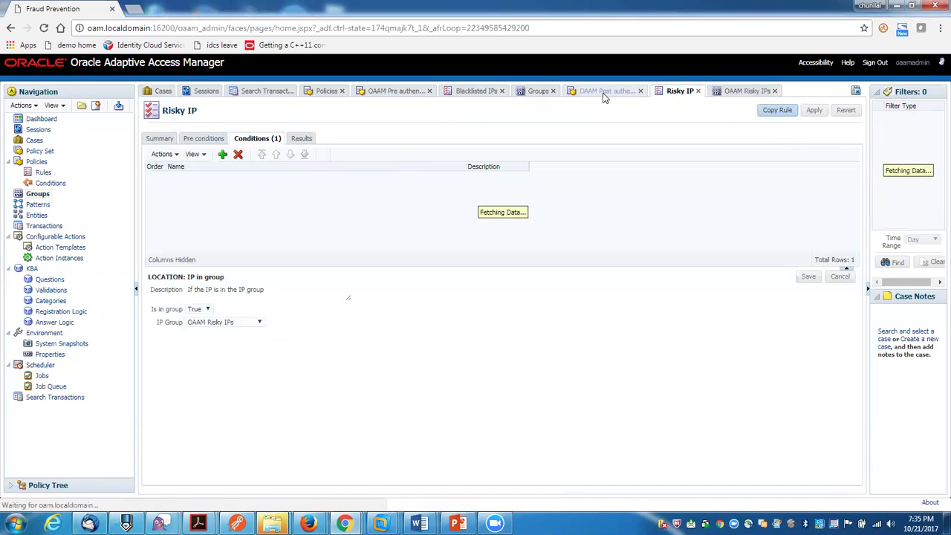
left_click(680, 95)
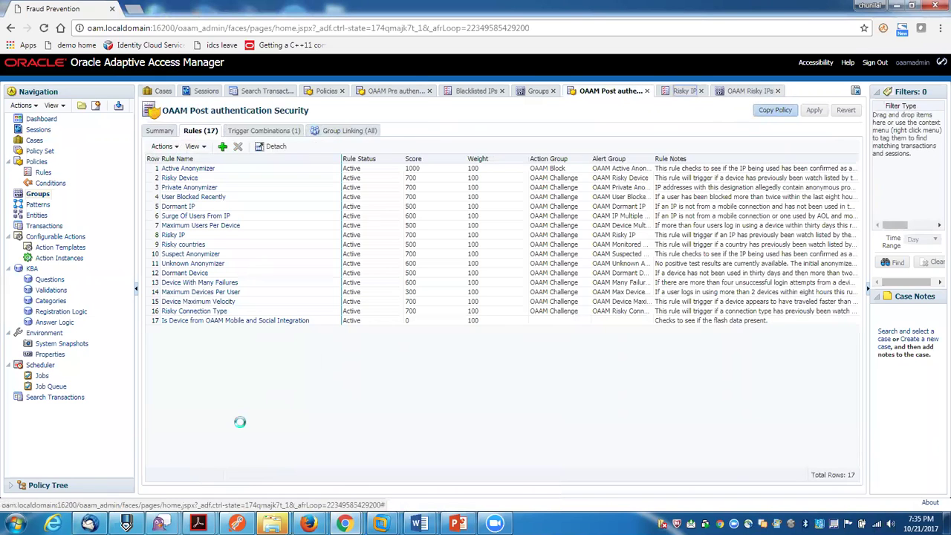
- Highlight the pinged IP in the OAM virtual machine's terminal, switch to the OHS_OUD virtual machine, and unlock it with the account password
mouse_move(380, 523)
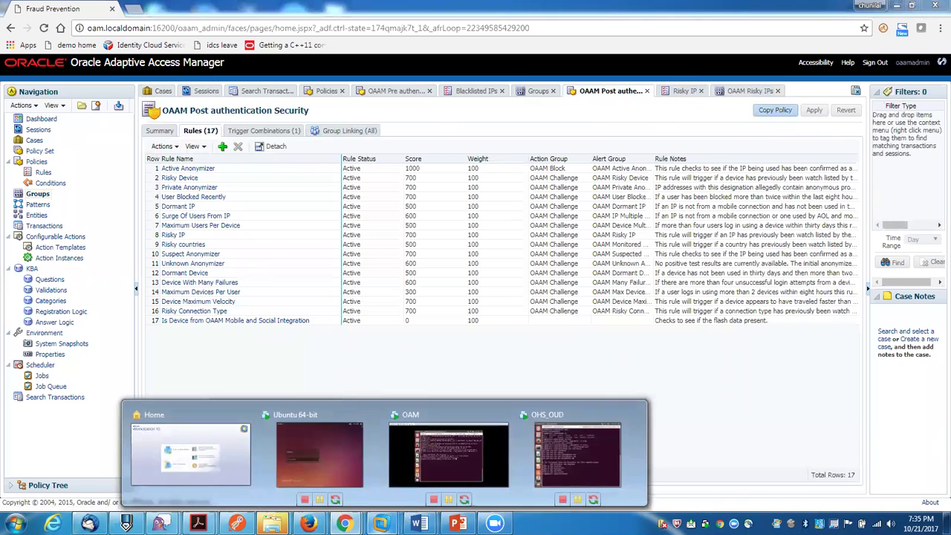
left_click(455, 456)
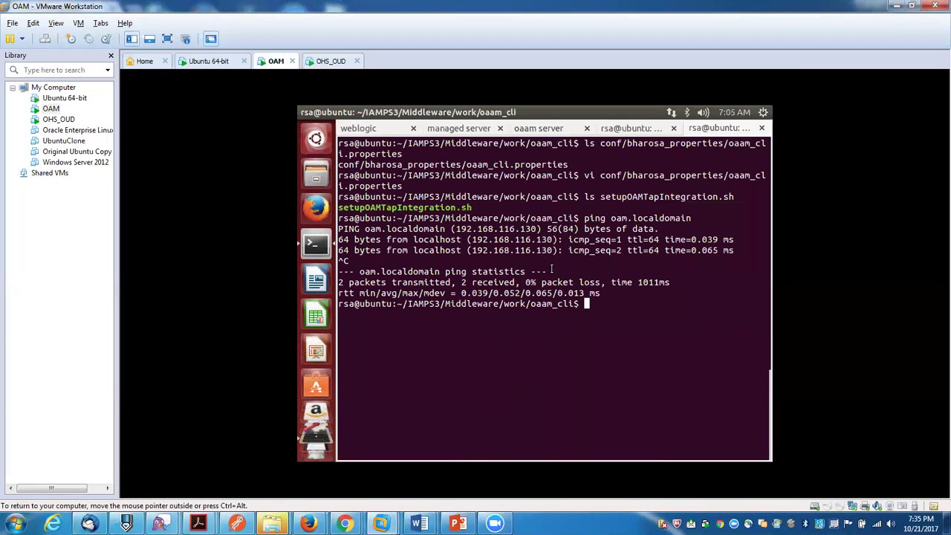
left_click_drag(484, 251, 538, 250)
left_click(481, 432)
left_click(330, 61)
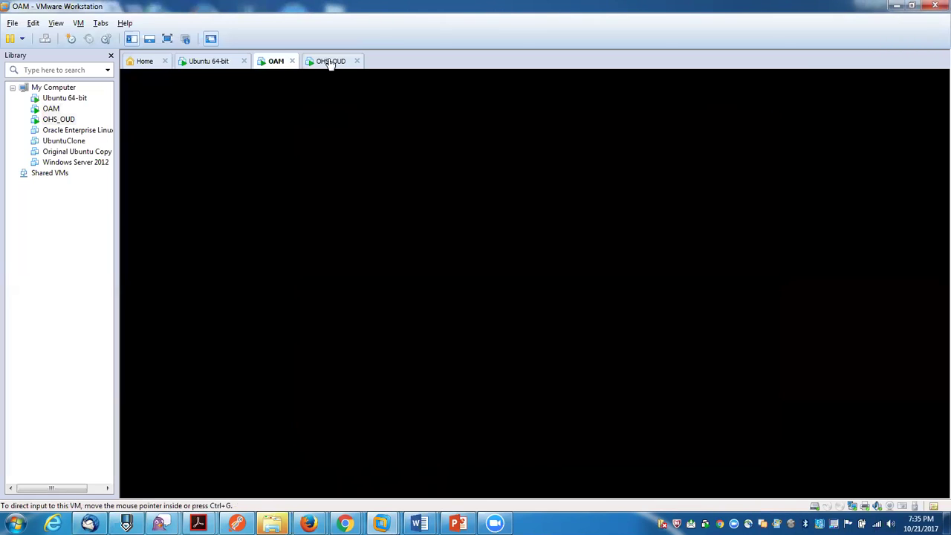
type("•••••••")
key("Return")
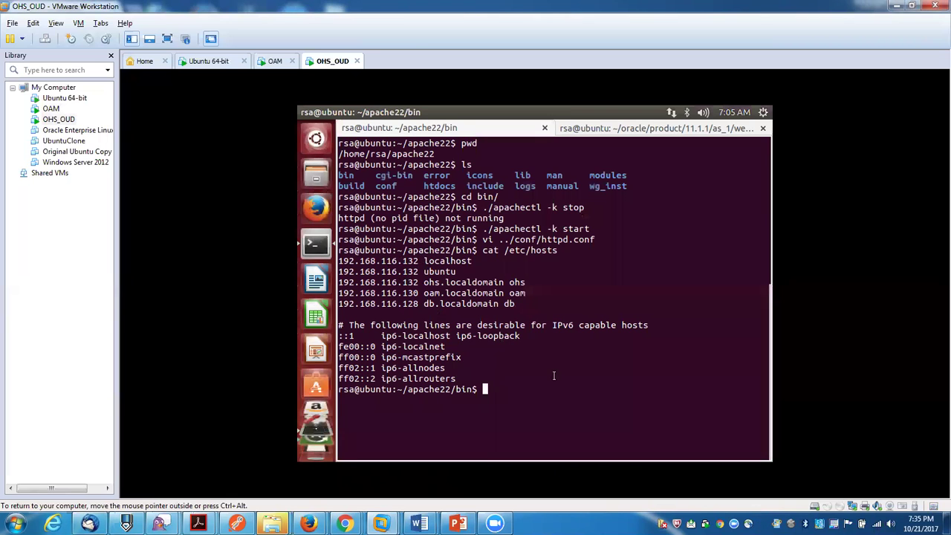
- Open a new private Firefox window in the OHS_OUD virtual machine and load ohs.localdomain:8080/test.html
right_click(323, 216)
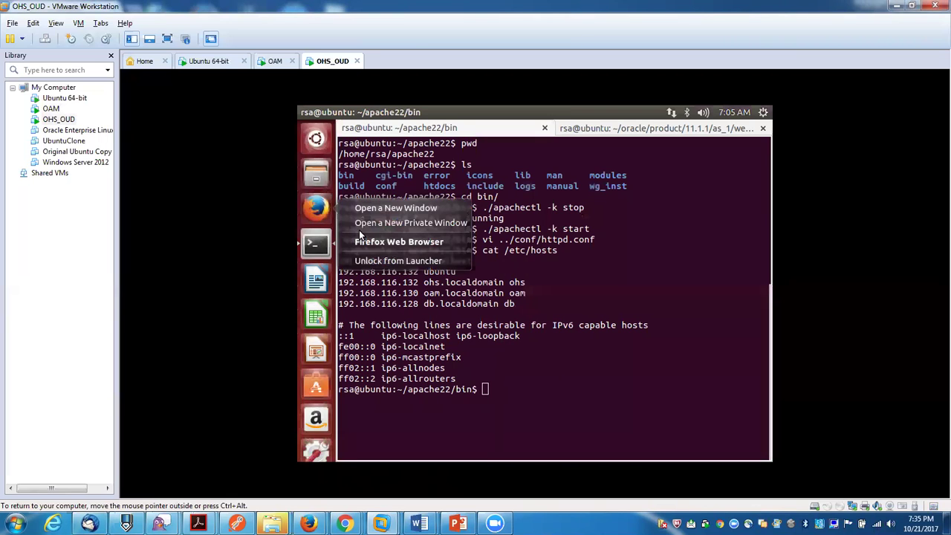
left_click(367, 224)
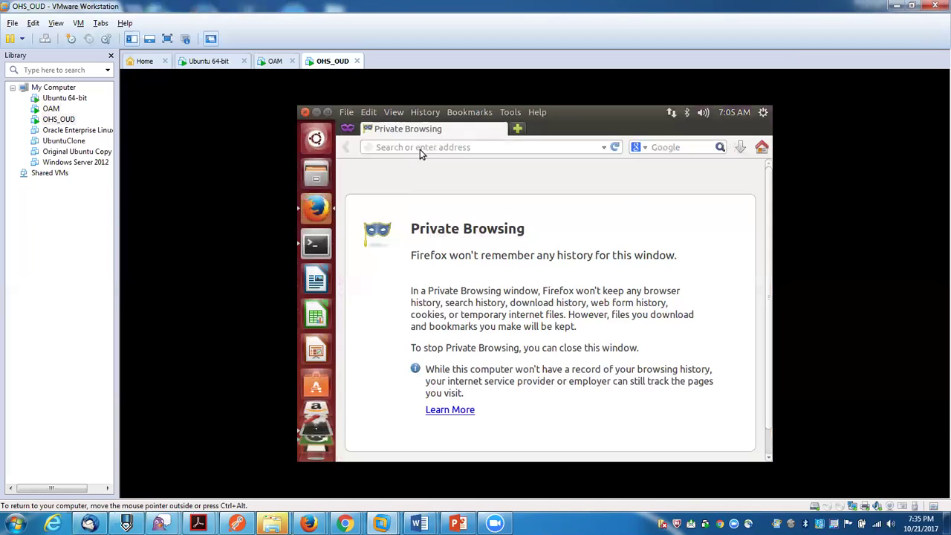
type("ohs.localdomain/")
key("Down")
key("Return")
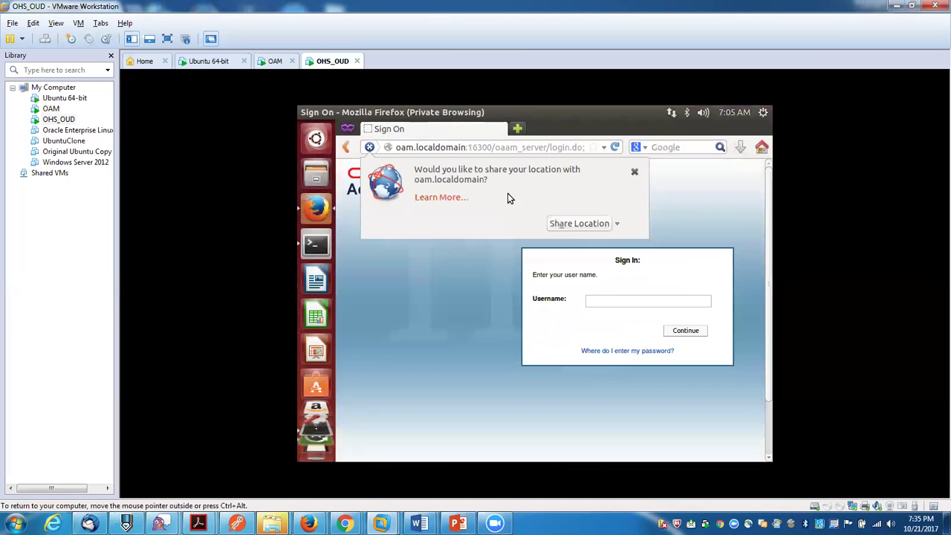
- Share the location and sign in to Oracle Access Management with the test username, account password, and security question answer
left_click(574, 225)
left_click(618, 302)
type("sargon")
key("Return")
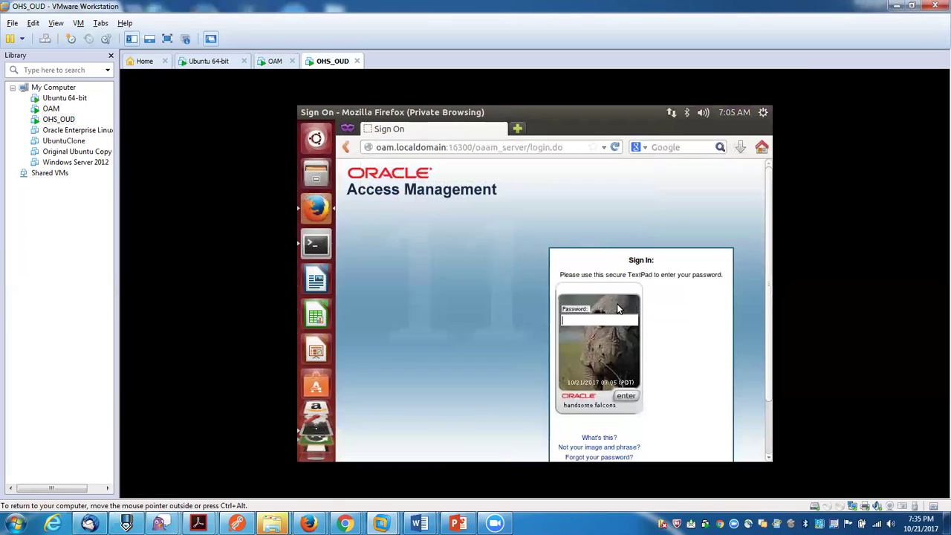
type("•••••")
key("Return")
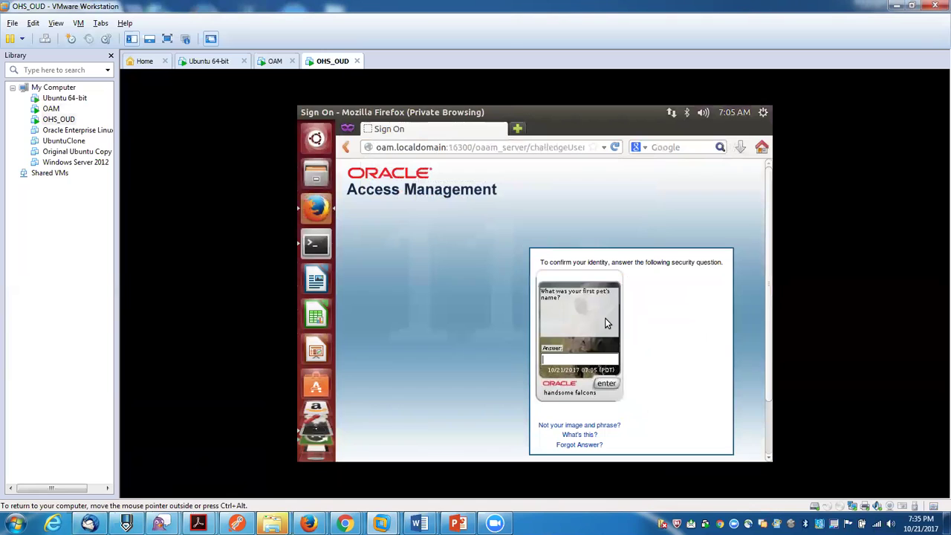
type("1")
left_click(608, 384)
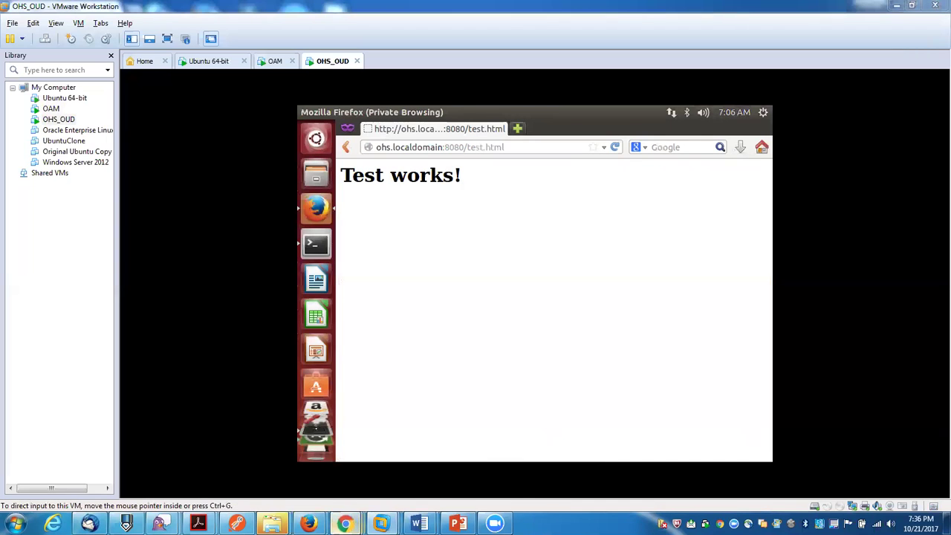
- Switch back to the Fraud Prevention console in Chrome and compare the Pre authentication and Post authentication checkpoints in the Policies list
mouse_move(344, 522)
left_click(359, 484)
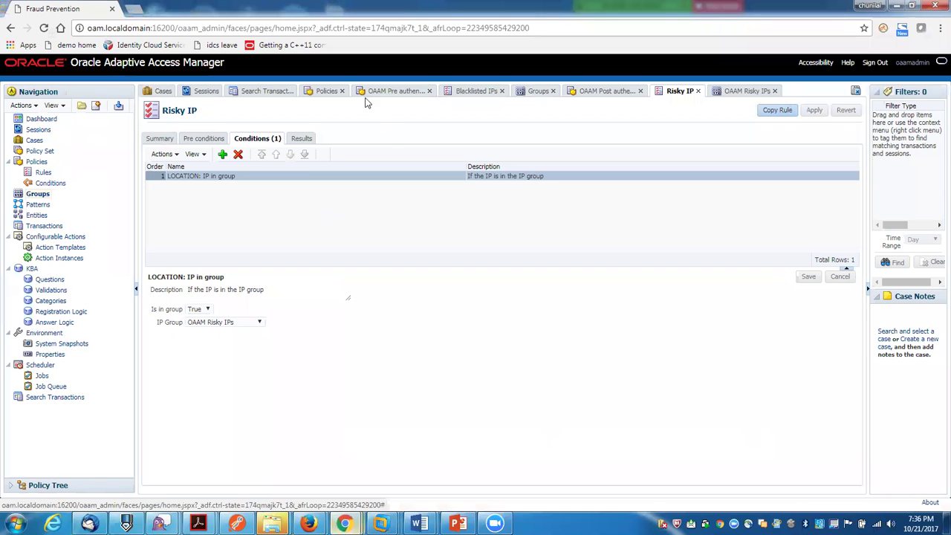
left_click(327, 91)
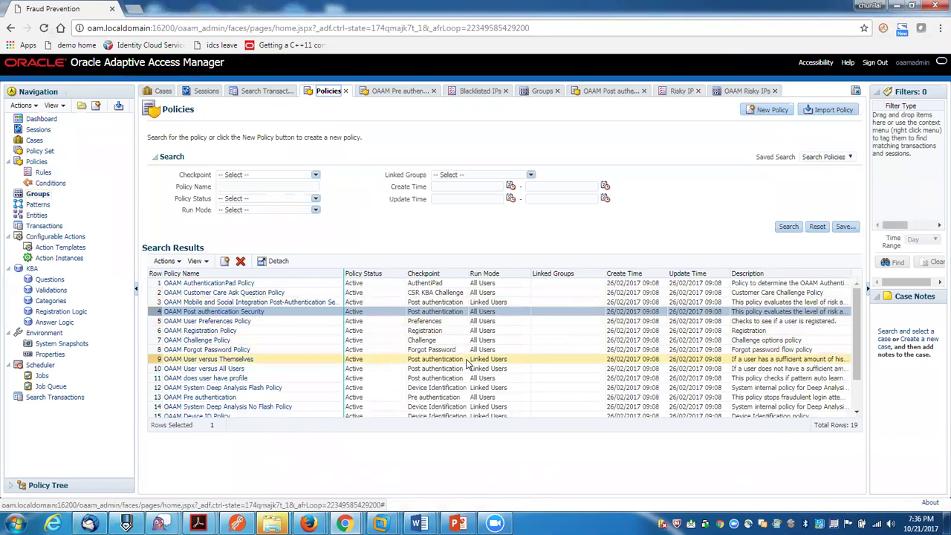
left_click(436, 399)
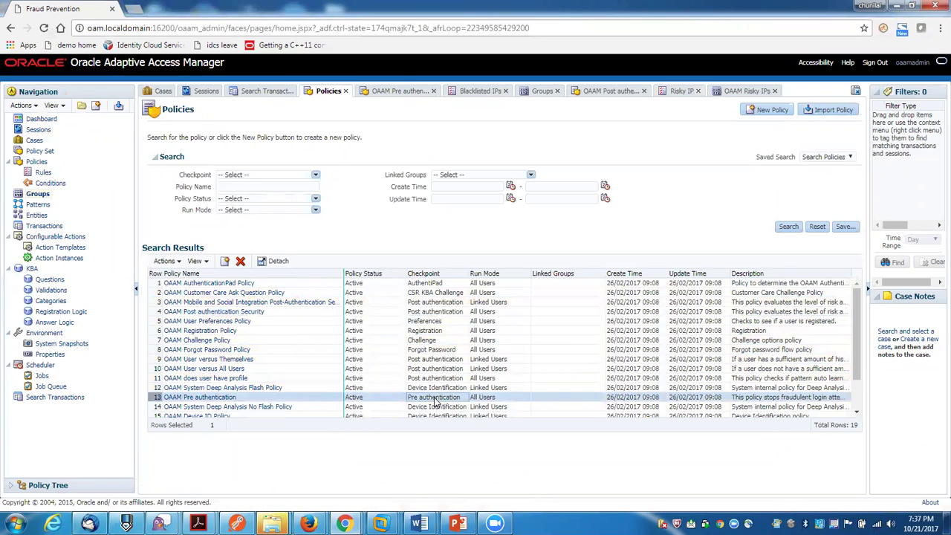
left_click(435, 302)
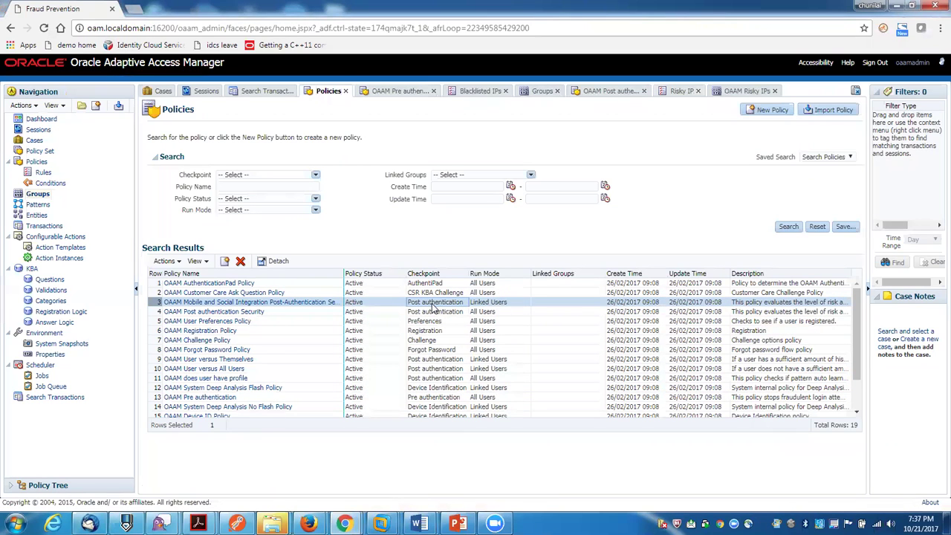